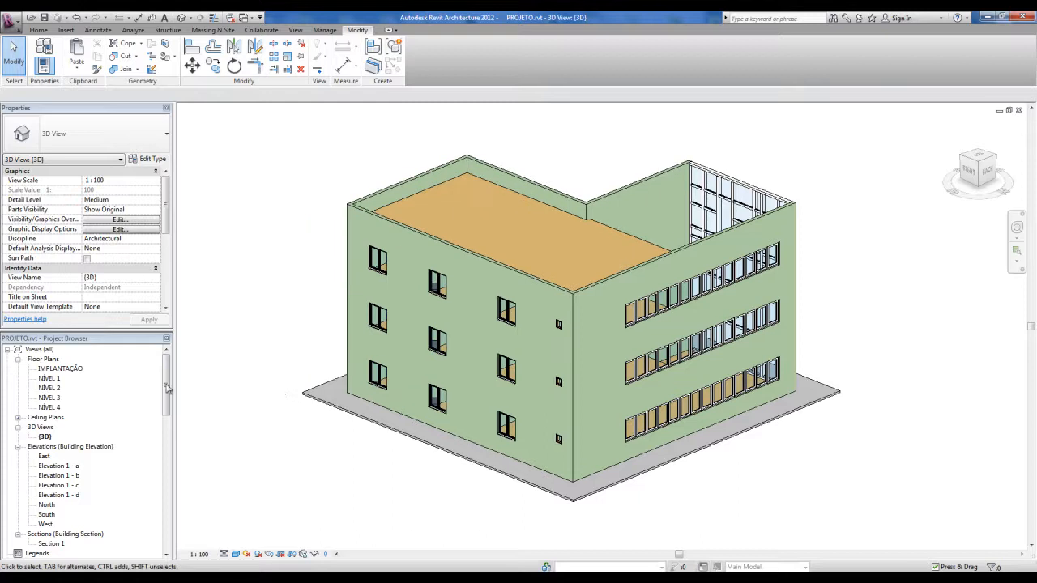
Expand the ceiling plans and open the NÍVEL 1 reflected ceiling plan.
{"action": "key", "text": "ctrl"}
{"action": "left_click_drag", "start_coordinate": [167, 395], "coordinate": [167, 393]}
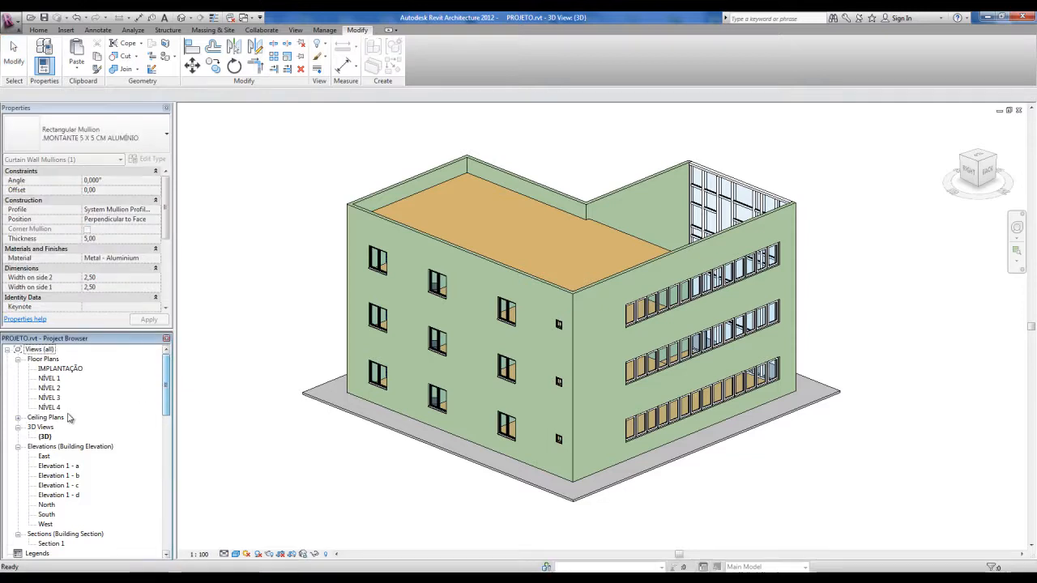
{"action": "left_click", "coordinate": [18, 418]}
{"action": "key", "text": "ctrl"}
{"action": "key", "text": "ctrl"}
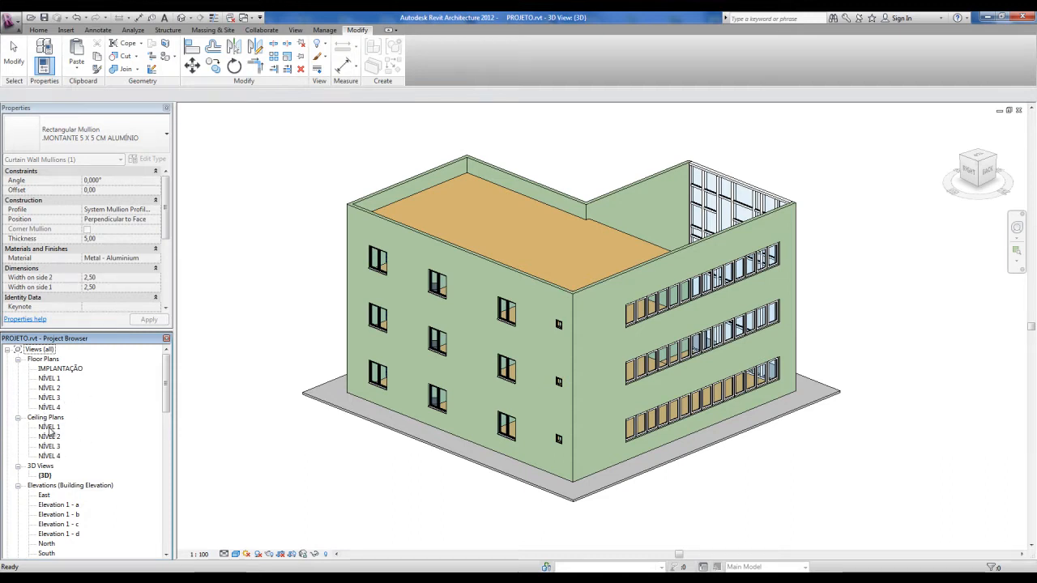
{"action": "left_click", "coordinate": [49, 427]}
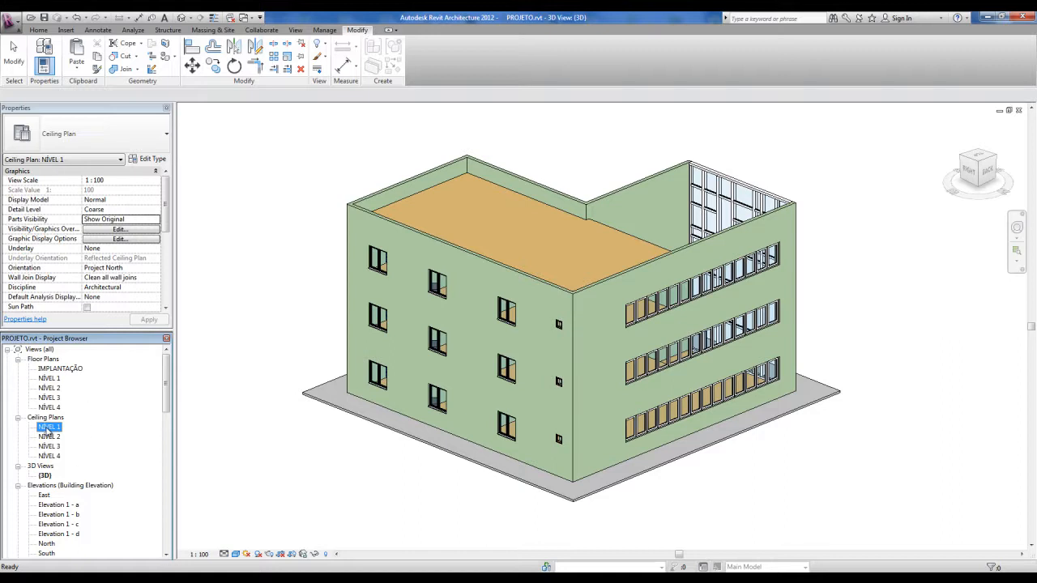
{"action": "double_click", "coordinate": [48, 427]}
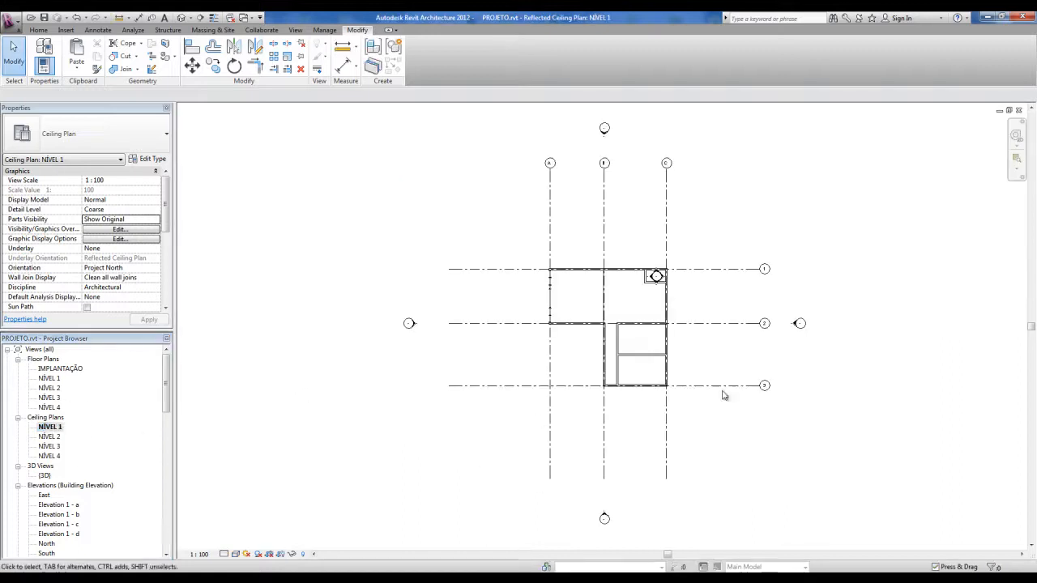
Examine the walls and rooms in the NÍVEL 1 ceiling plan between grids 1 and 3.
{"action": "scroll", "coordinate": [625, 322], "scroll_direction": "up", "scroll_amount": 3}
{"action": "middle_click_drag", "start_coordinate": [600, 313], "coordinate": [597, 295]}
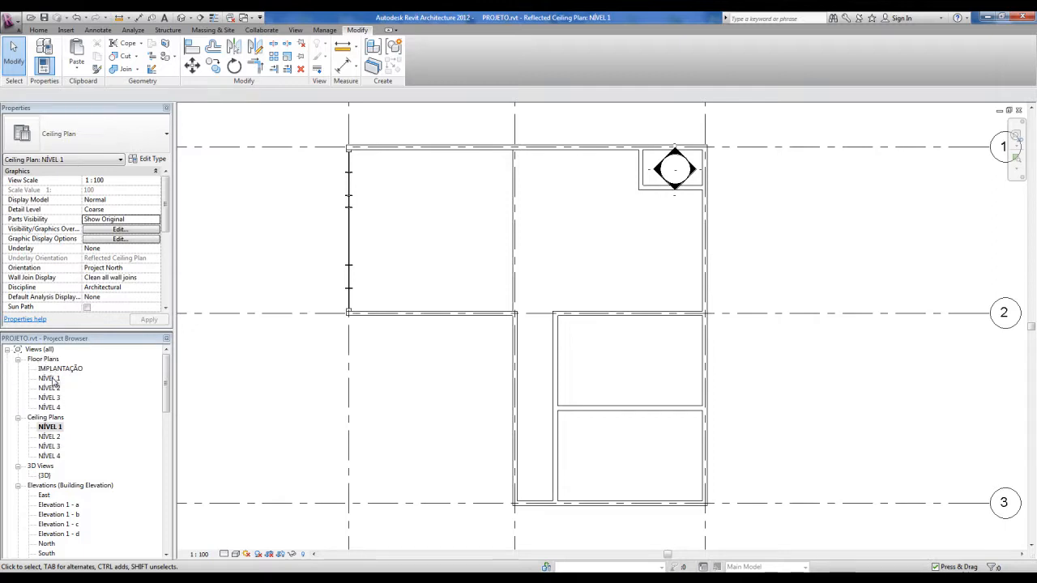
{"action": "left_click", "coordinate": [43, 432]}
{"action": "left_click", "coordinate": [51, 431]}
{"action": "scroll", "coordinate": [561, 370], "scroll_direction": "up", "scroll_amount": 3}
{"action": "left_click", "coordinate": [527, 360]}
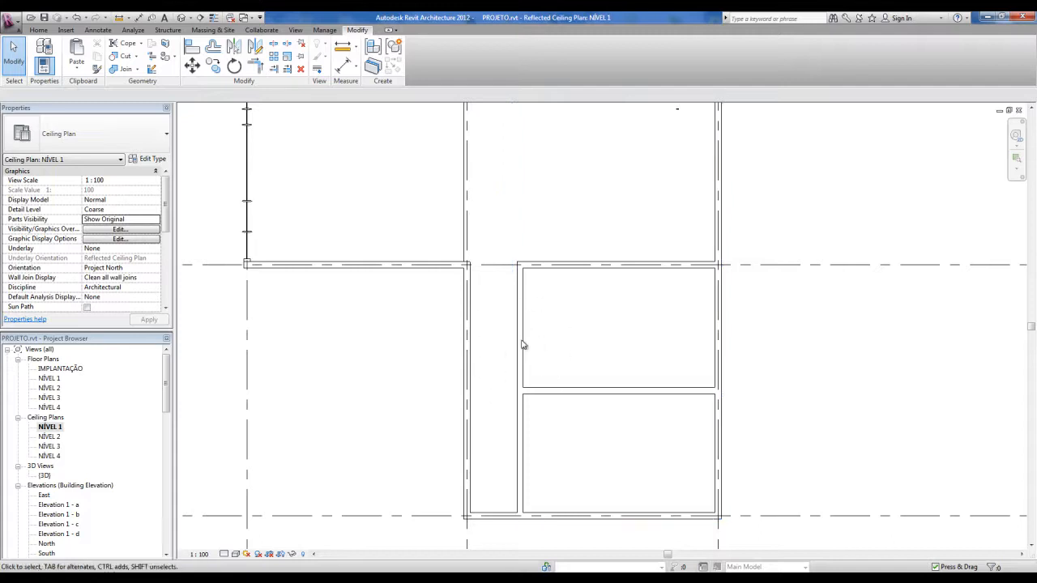
{"action": "scroll", "coordinate": [447, 391], "scroll_direction": "down", "scroll_amount": 2}
{"action": "scroll", "coordinate": [575, 216], "scroll_direction": "up", "scroll_amount": 2}
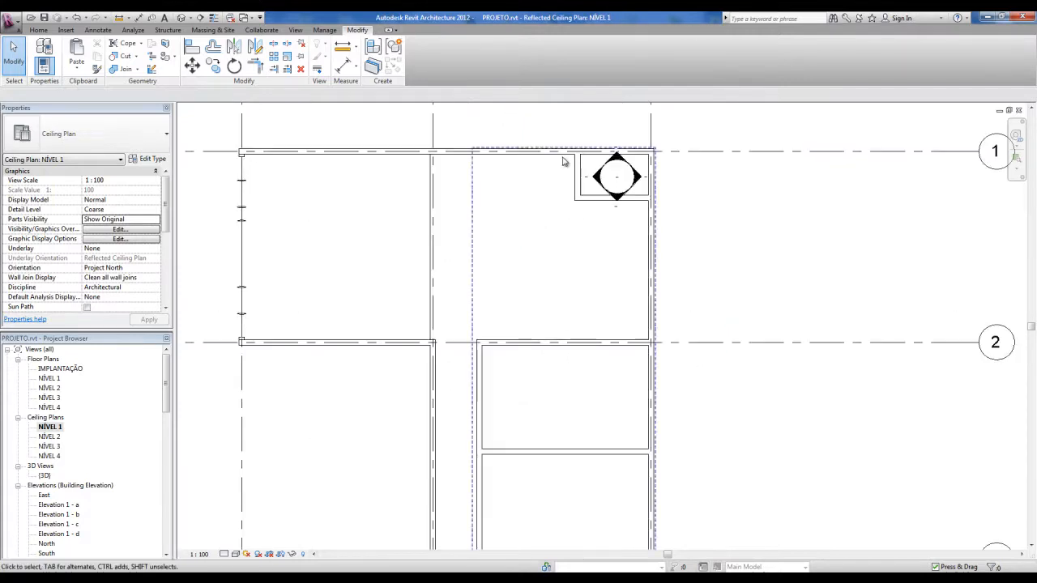
{"action": "middle_click_drag", "start_coordinate": [453, 285], "coordinate": [477, 276]}
{"action": "scroll", "coordinate": [427, 250], "scroll_direction": "down", "scroll_amount": 1}
{"action": "scroll", "coordinate": [428, 250], "scroll_direction": "up", "scroll_amount": 1}
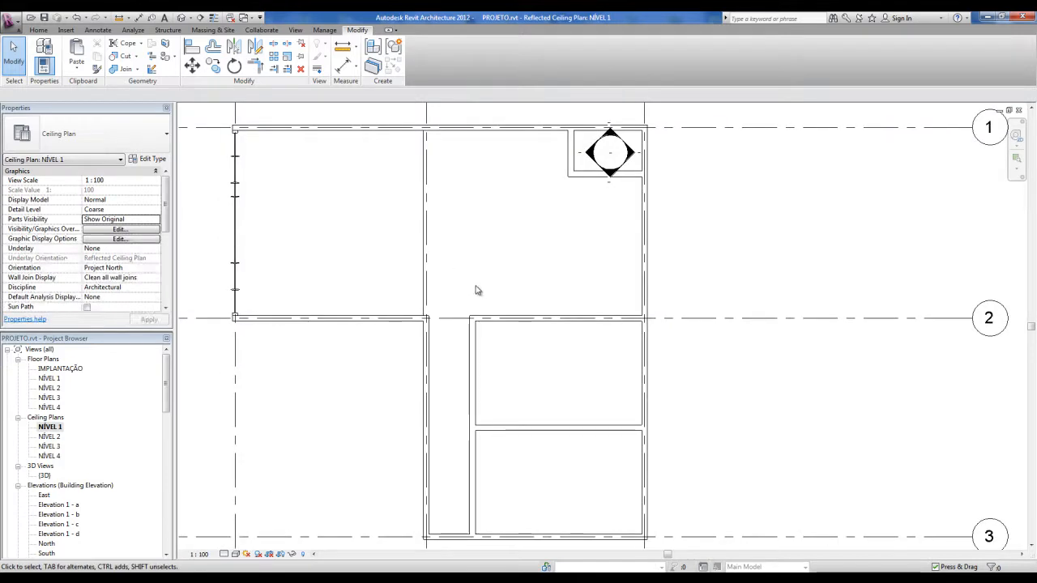
{"action": "left_click", "coordinate": [39, 30]}
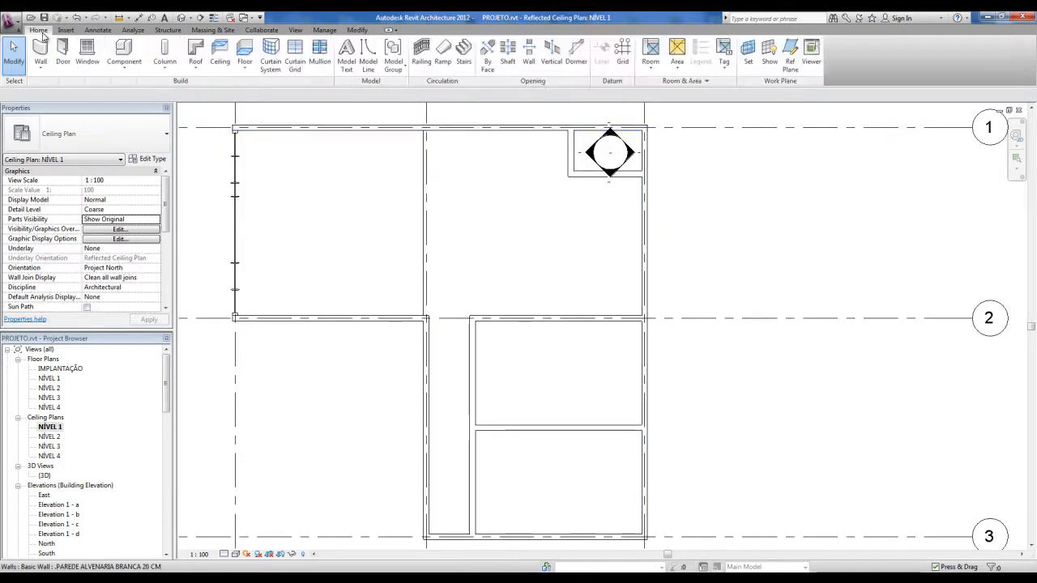
{"action": "left_click", "coordinate": [225, 52]}
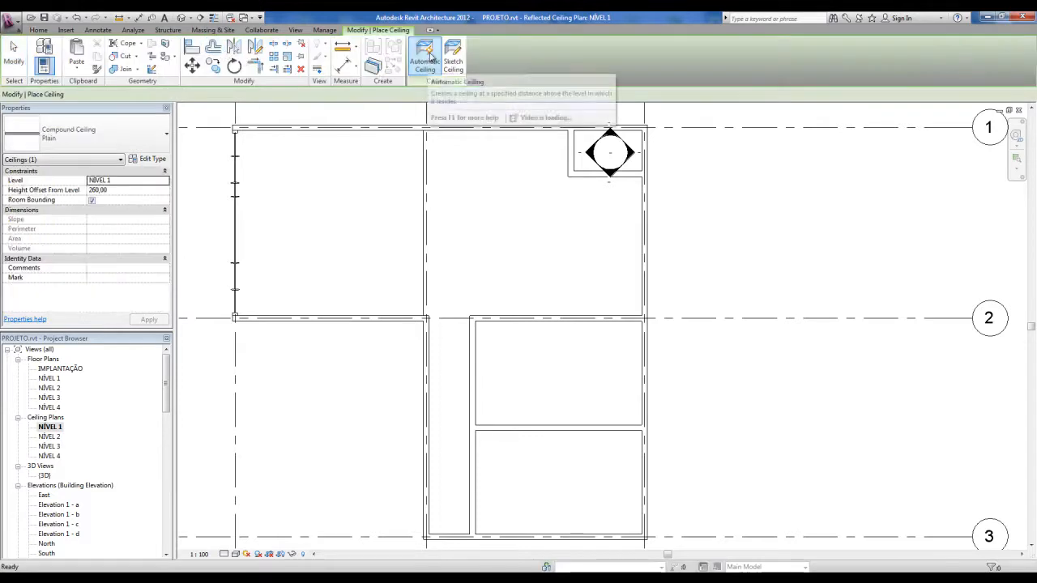
{"action": "left_click", "coordinate": [430, 64]}
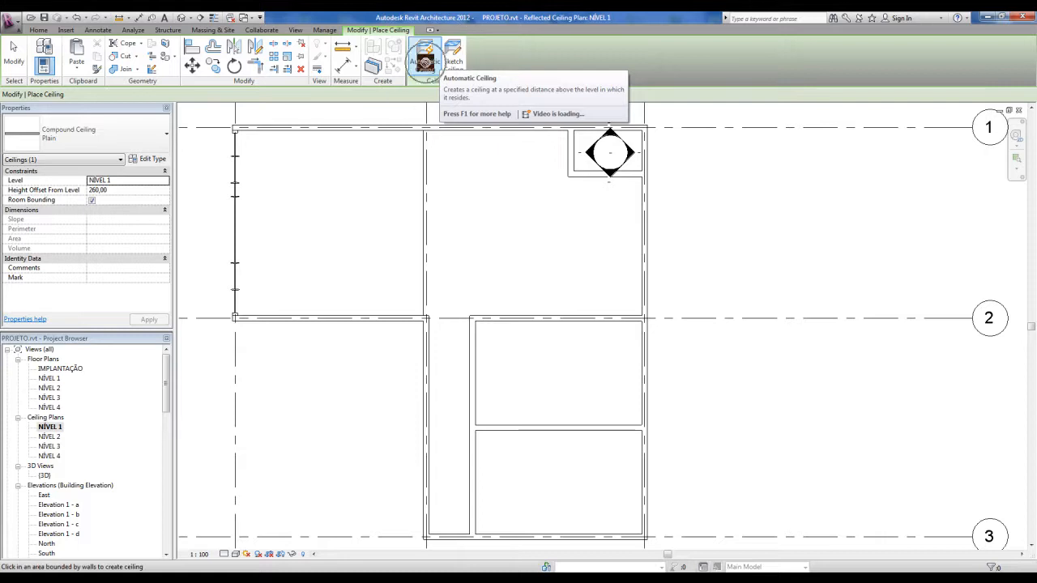
{"action": "left_click", "coordinate": [458, 65]}
{"action": "left_click", "coordinate": [426, 64]}
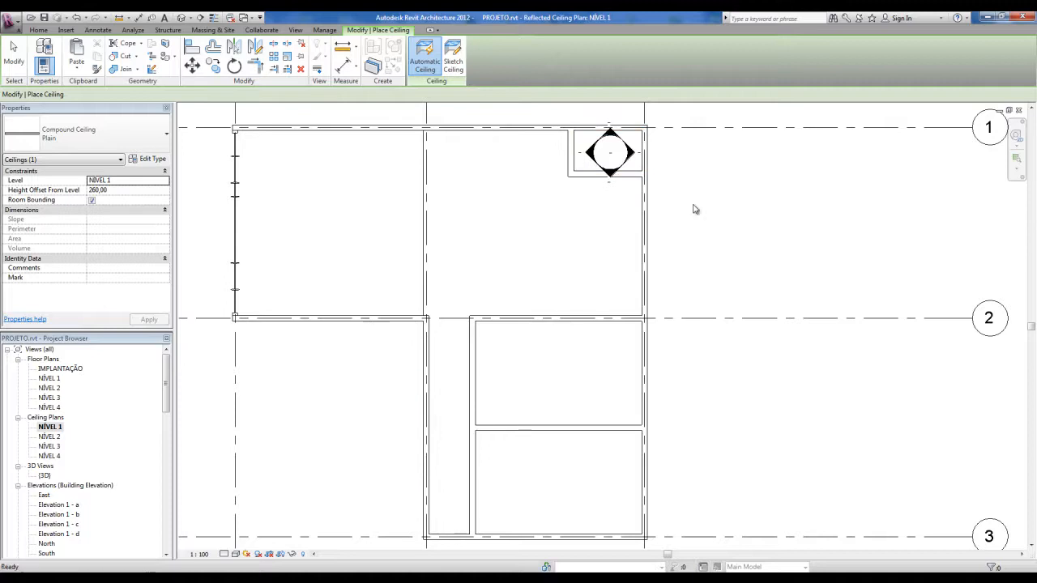
{"action": "key", "text": "Escape"}
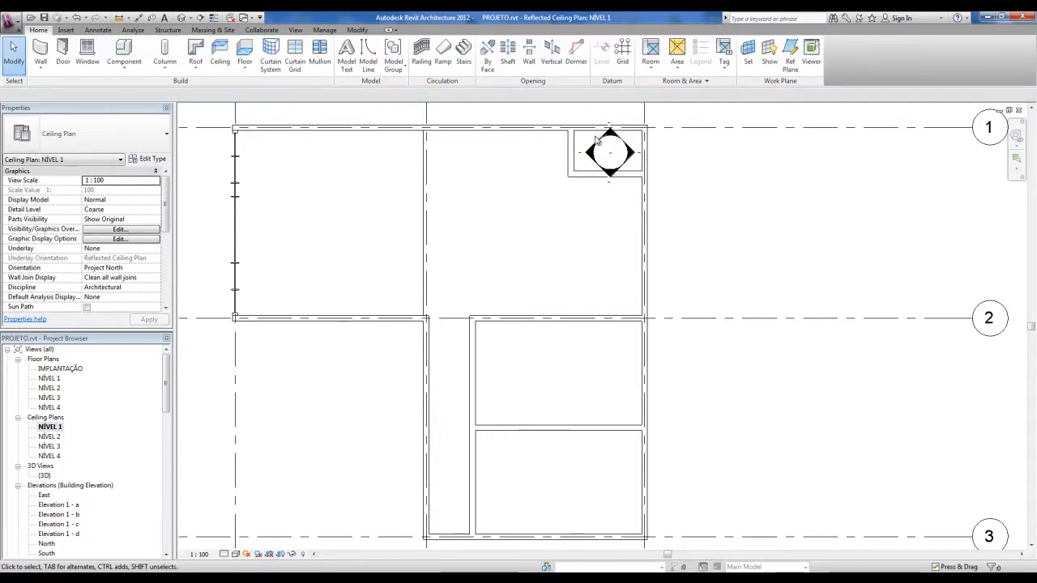
View the NÍVEL 1 floor plan for comparison and return to the NÍVEL 1 ceiling plan.
{"action": "middle_click_drag", "start_coordinate": [608, 243], "coordinate": [604, 232]}
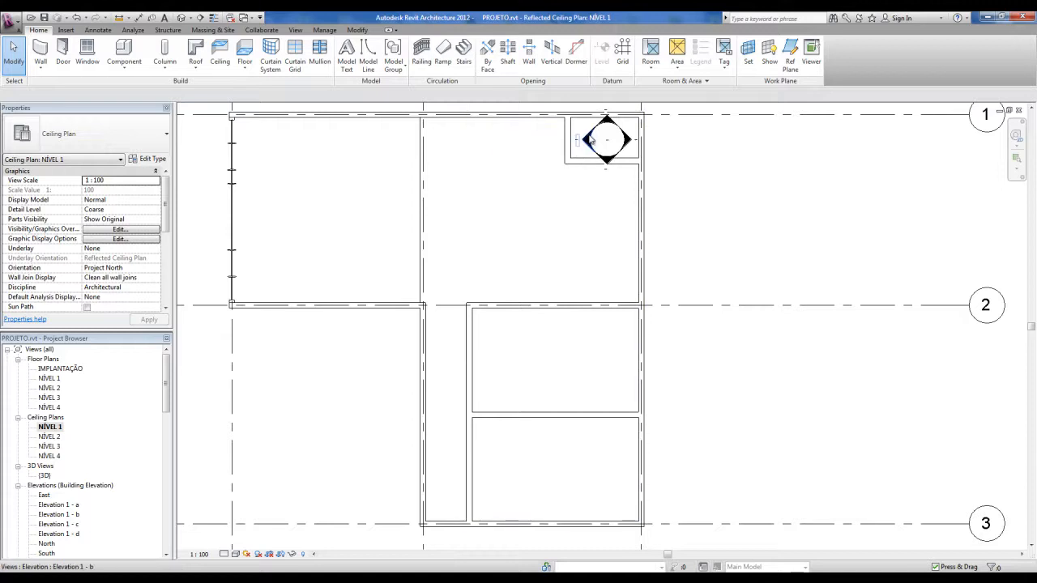
{"action": "scroll", "coordinate": [586, 219], "scroll_direction": "down", "scroll_amount": 2}
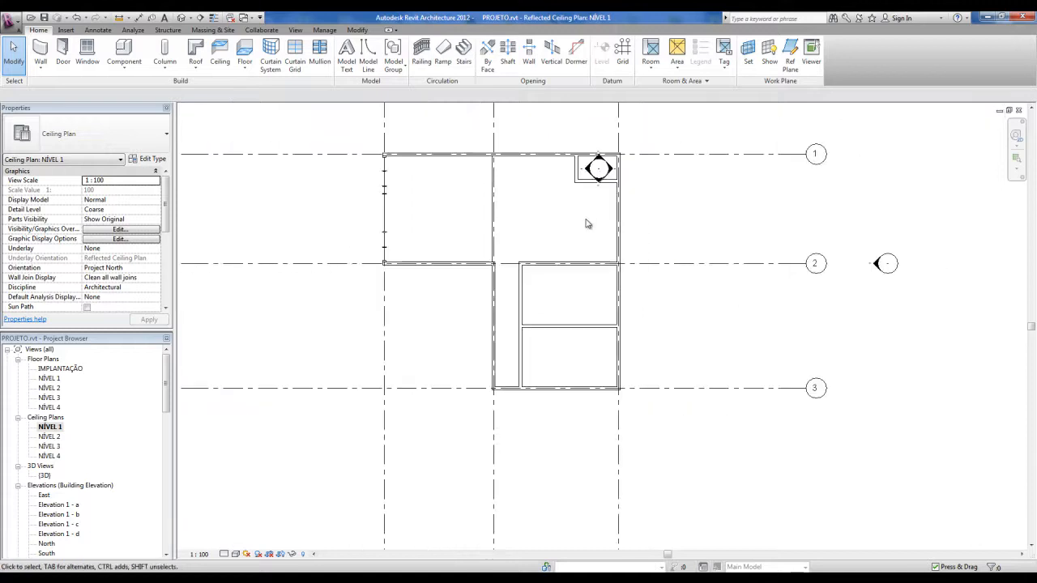
{"action": "double_click", "coordinate": [49, 379]}
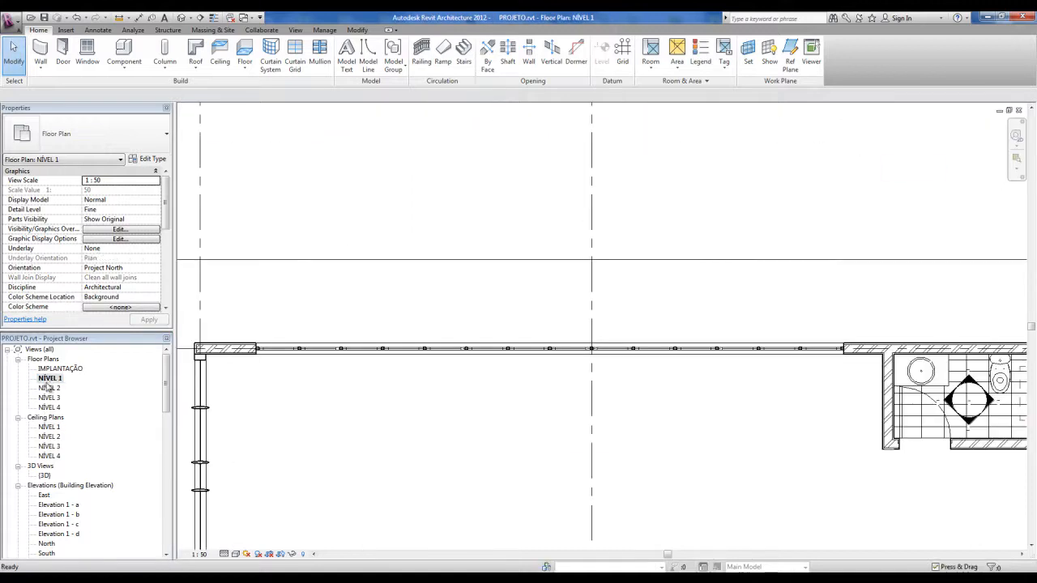
{"action": "double_click", "coordinate": [49, 427]}
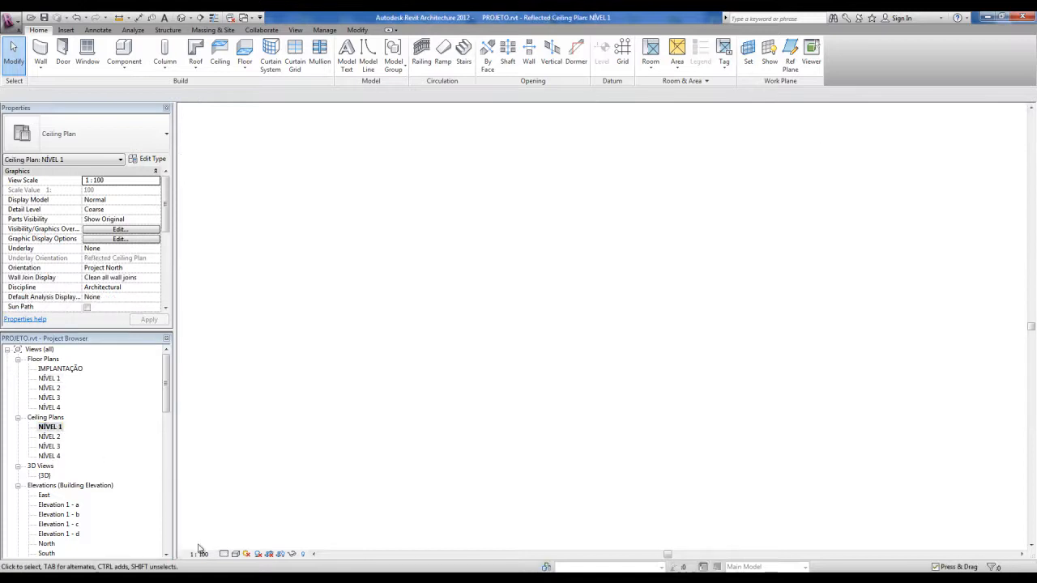
Switch the ceiling plan's view scale to 1:50, back to 1:100, and finally to 1:50.
{"action": "left_click", "coordinate": [199, 554]}
{"action": "left_click", "coordinate": [204, 470]}
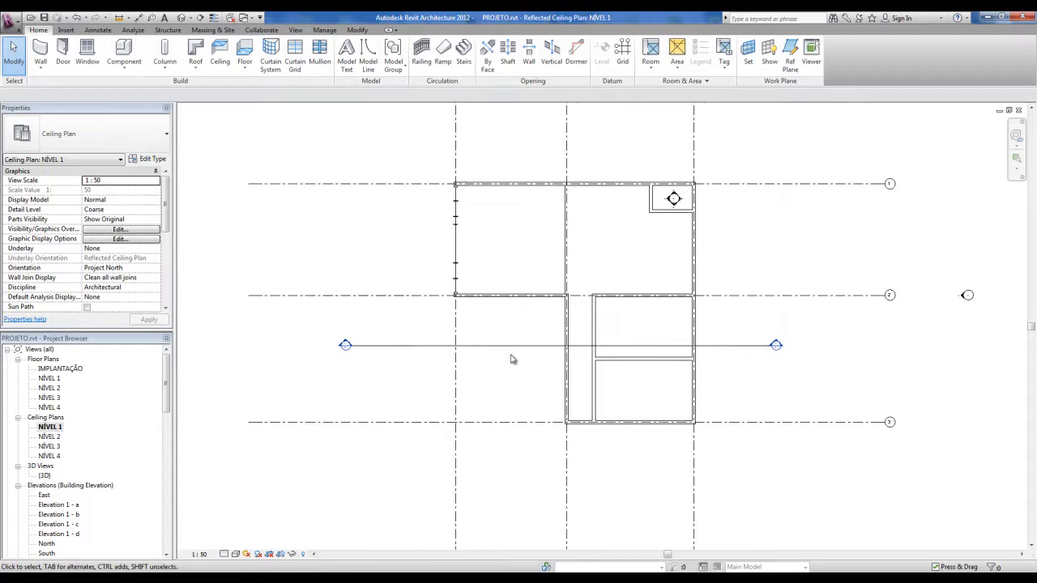
{"action": "left_click", "coordinate": [198, 554]}
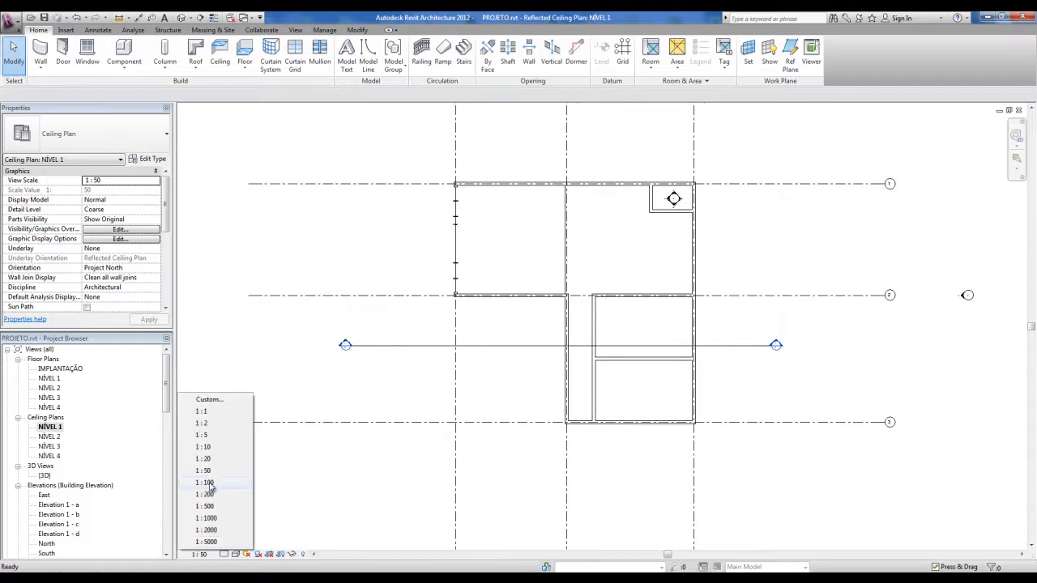
{"action": "left_click", "coordinate": [207, 483]}
{"action": "scroll", "coordinate": [538, 343], "scroll_direction": "up", "scroll_amount": 5}
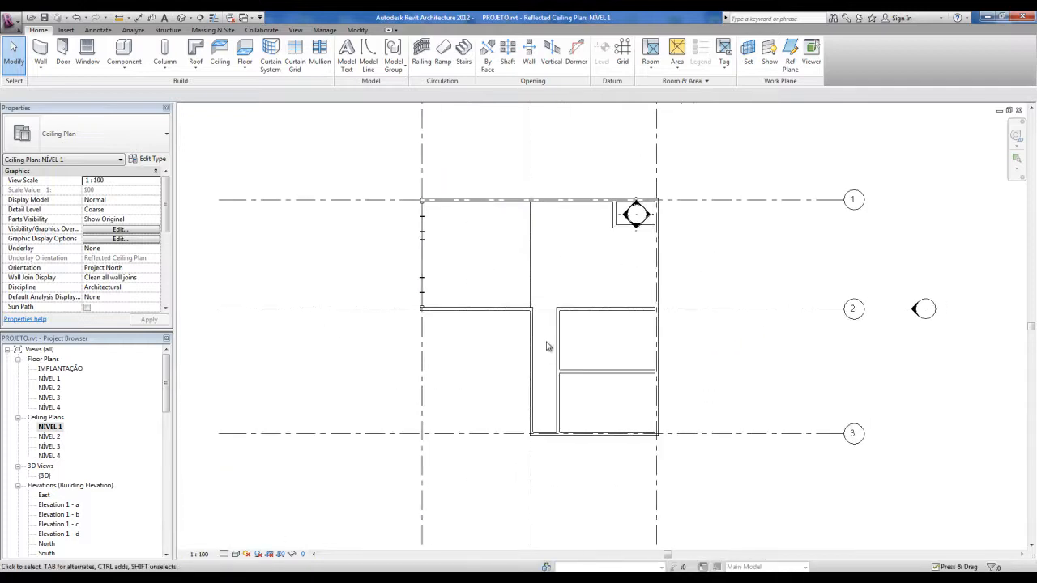
{"action": "left_click", "coordinate": [201, 554]}
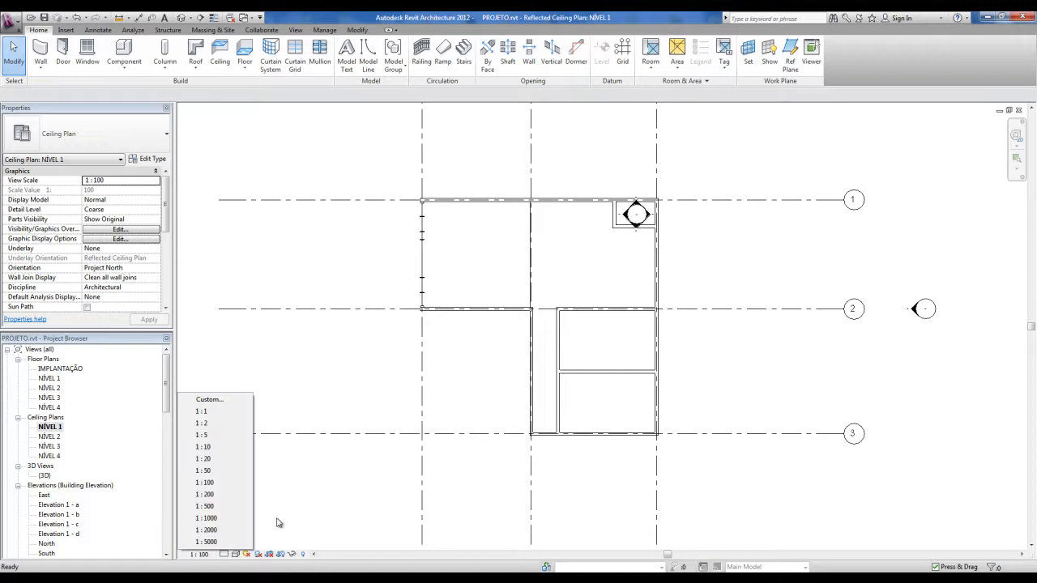
{"action": "left_click", "coordinate": [204, 471]}
{"action": "scroll", "coordinate": [266, 494], "scroll_direction": "up", "scroll_amount": 2}
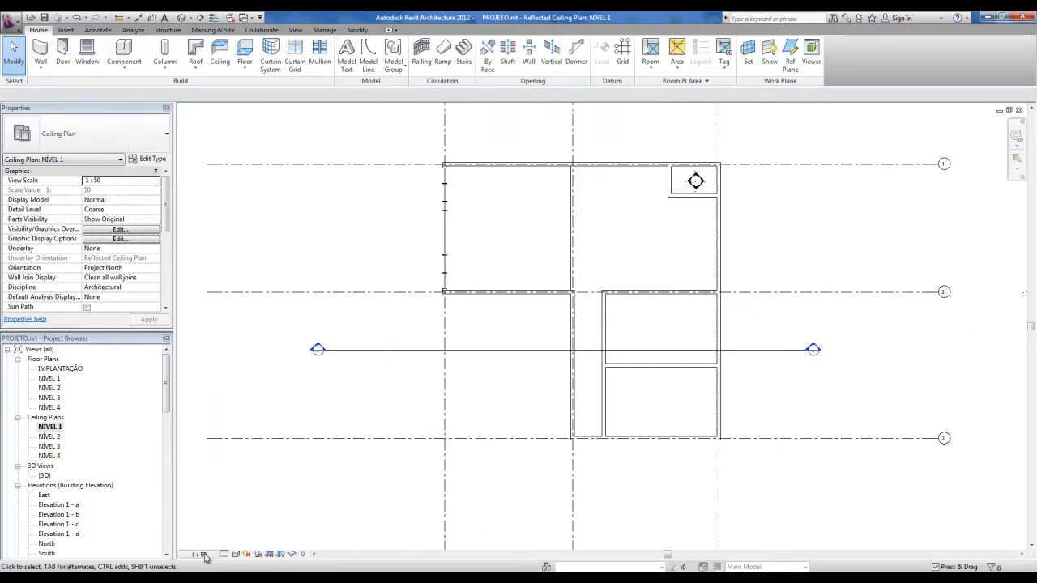
Select the horizontal section line and check the scale choices for its Hide at scales coarser than property.
{"action": "left_click", "coordinate": [470, 352]}
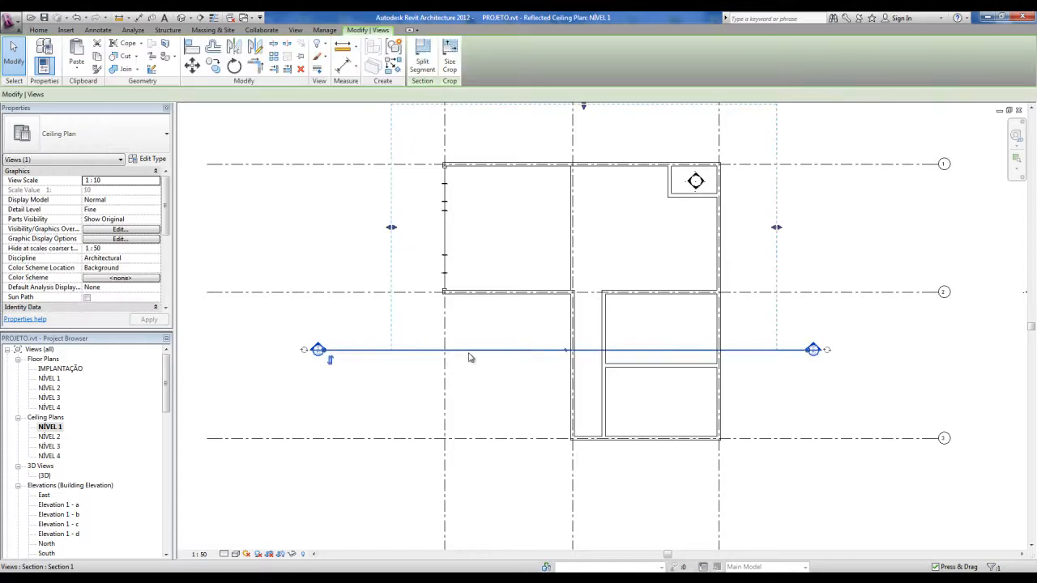
{"action": "left_click", "coordinate": [417, 360]}
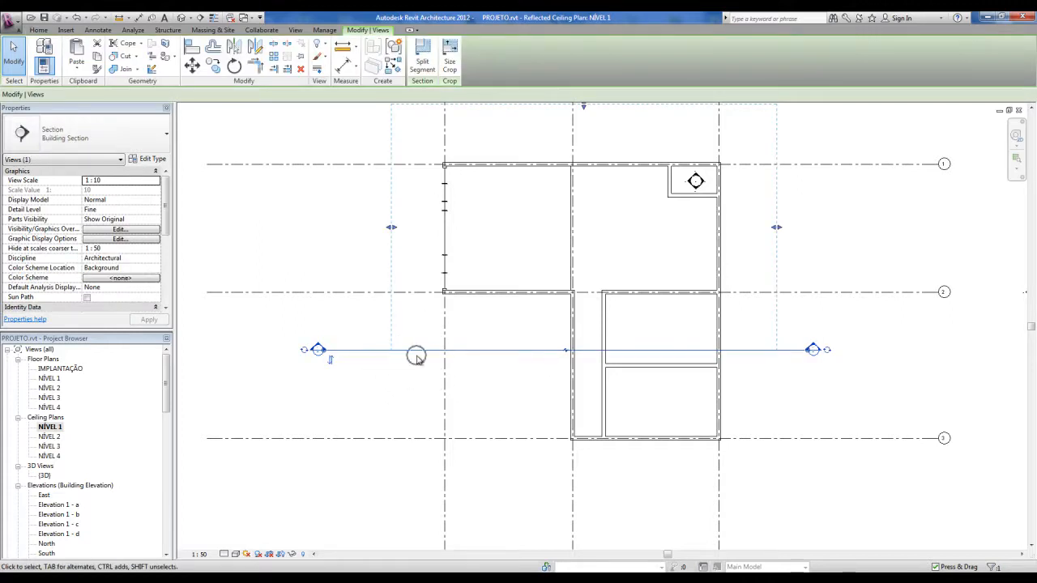
{"action": "left_click", "coordinate": [417, 359]}
{"action": "left_click", "coordinate": [29, 255]}
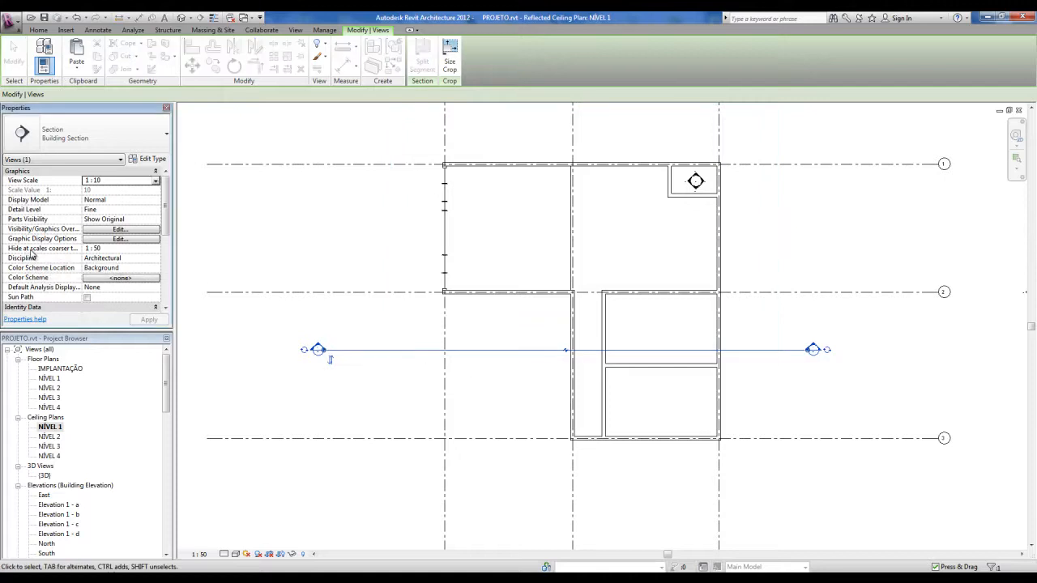
{"action": "left_click", "coordinate": [159, 250]}
{"action": "left_click", "coordinate": [155, 251]}
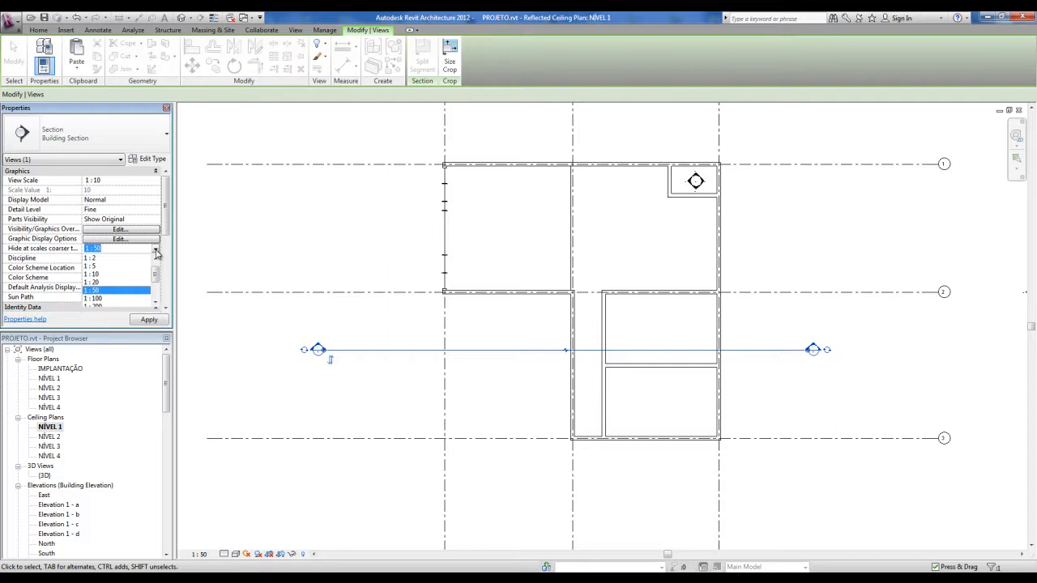
{"action": "left_click", "coordinate": [156, 251]}
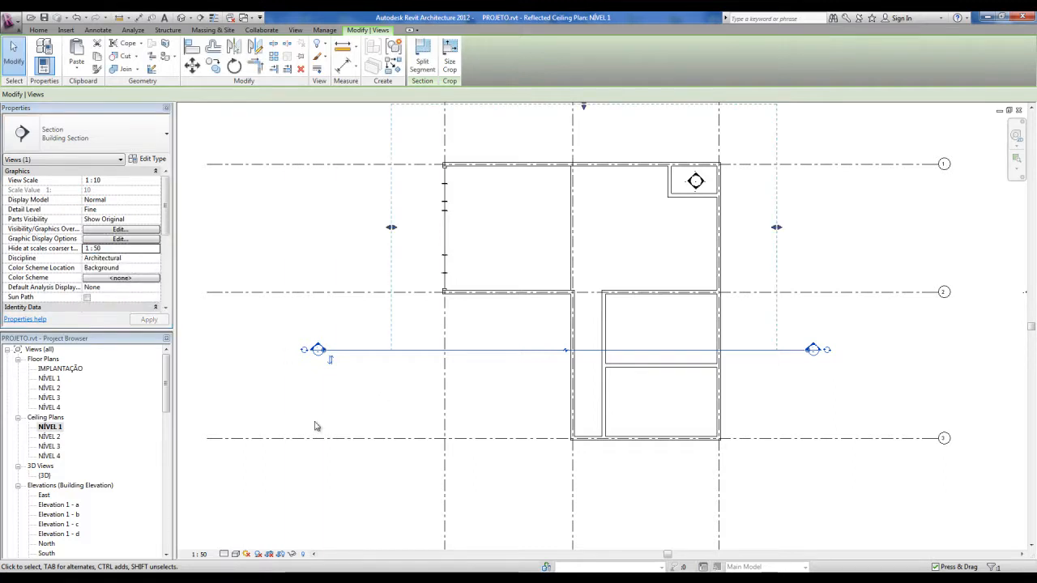
Try the ceiling plan at view scales 1:100, 1:50 and 1:20, and return it to 1:50.
{"action": "left_click", "coordinate": [200, 555]}
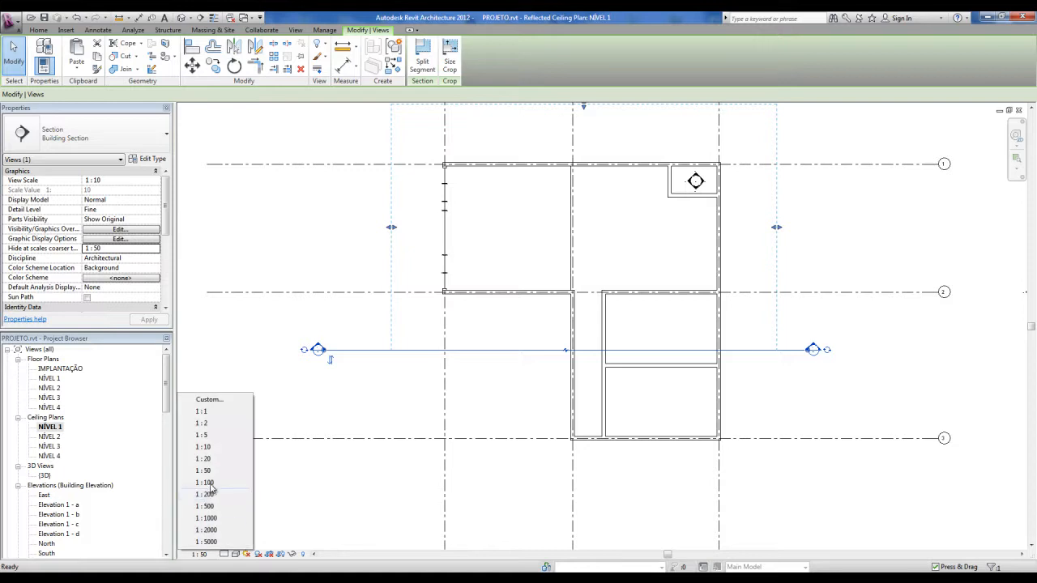
{"action": "left_click", "coordinate": [204, 483]}
{"action": "left_click", "coordinate": [200, 555]}
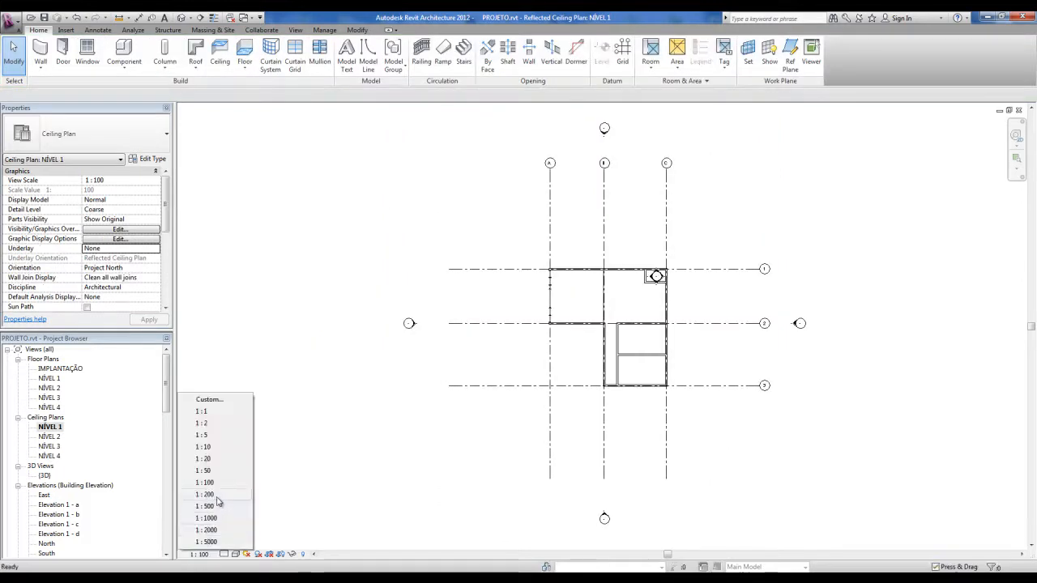
{"action": "left_click", "coordinate": [202, 471]}
{"action": "left_click", "coordinate": [199, 554]}
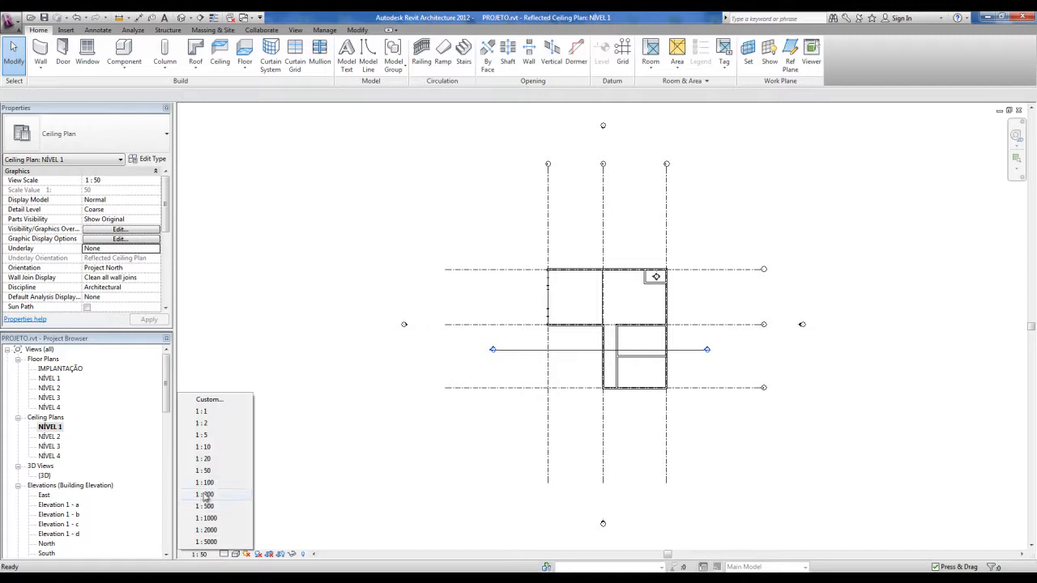
{"action": "left_click", "coordinate": [203, 458]}
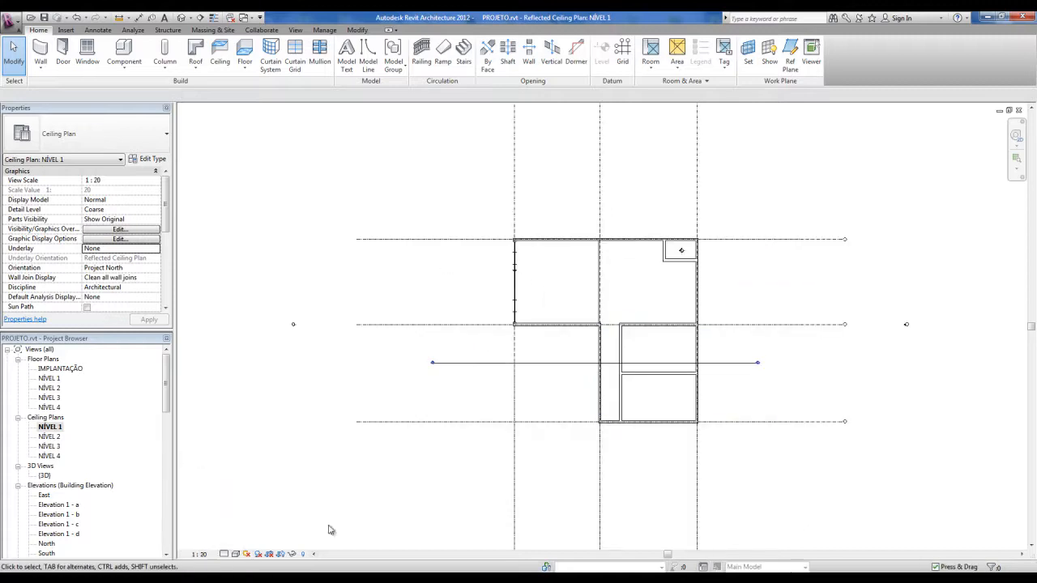
{"action": "left_click", "coordinate": [199, 554]}
{"action": "left_click", "coordinate": [204, 470]}
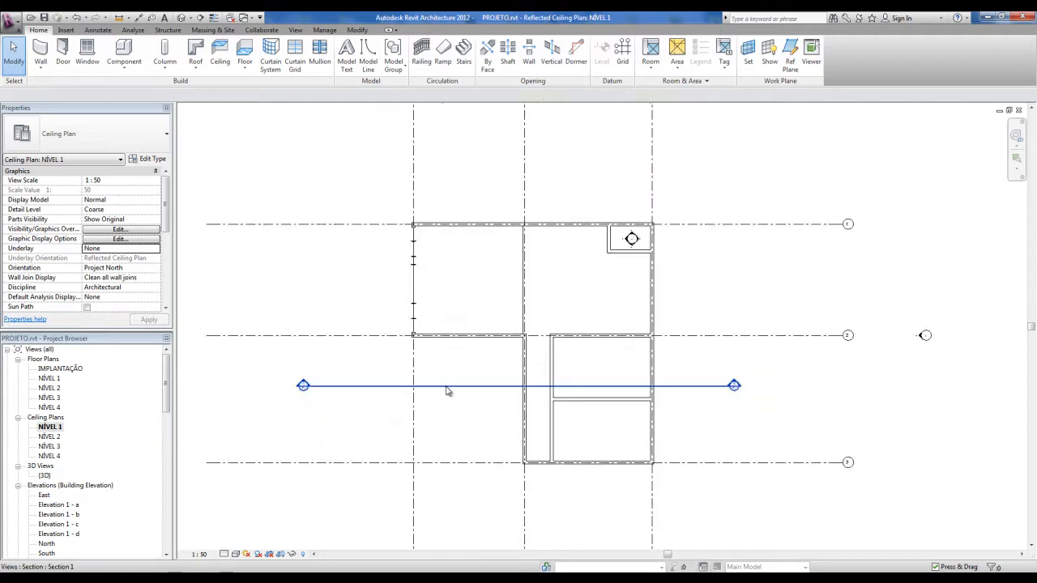
Set the horizontal section line's Hide at scales coarser than property to 1:5000.
{"action": "left_click", "coordinate": [446, 388]}
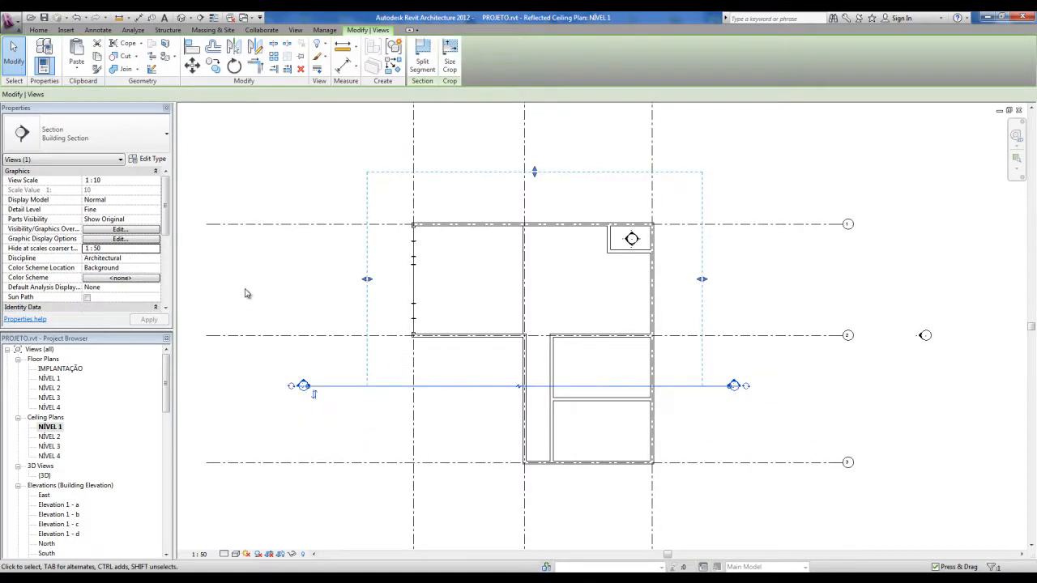
{"action": "left_click", "coordinate": [156, 249]}
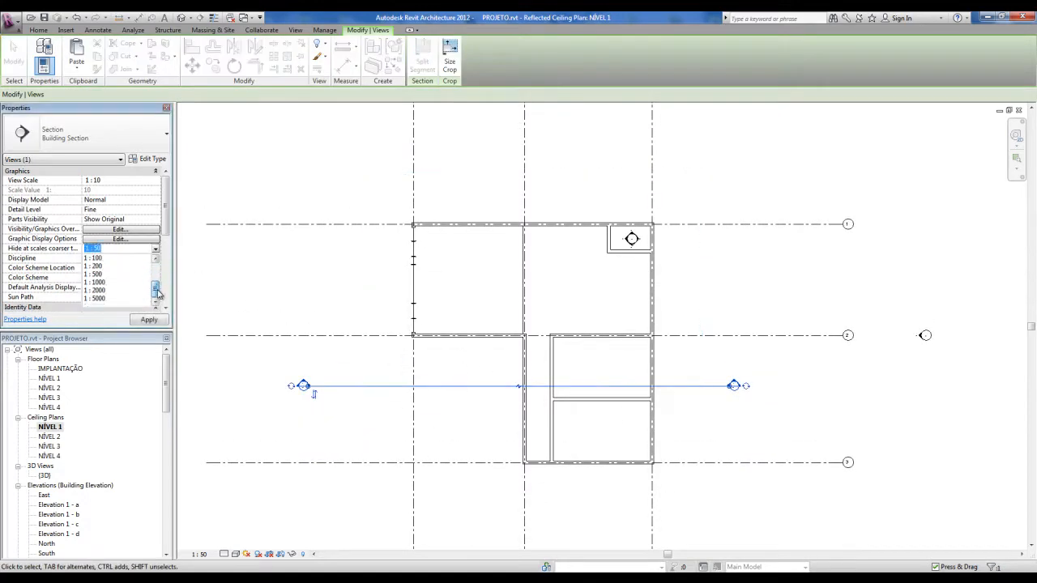
{"action": "left_click", "coordinate": [99, 298]}
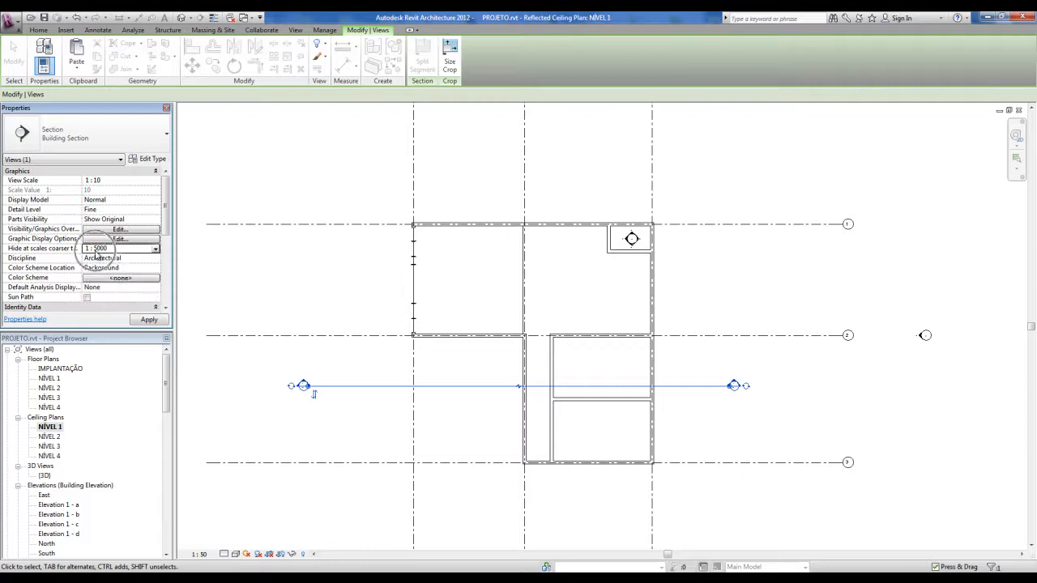
Apply the section line's new hide-scale setting and clear the selection.
{"action": "left_click", "coordinate": [149, 320]}
{"action": "left_click", "coordinate": [248, 491]}
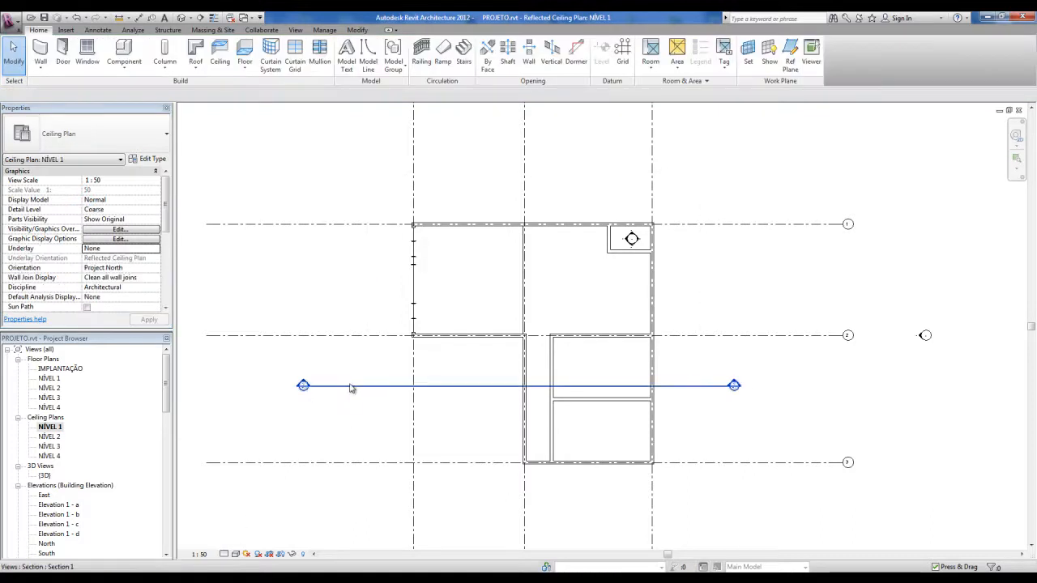
{"action": "scroll", "coordinate": [444, 393], "scroll_direction": "up", "scroll_amount": 2}
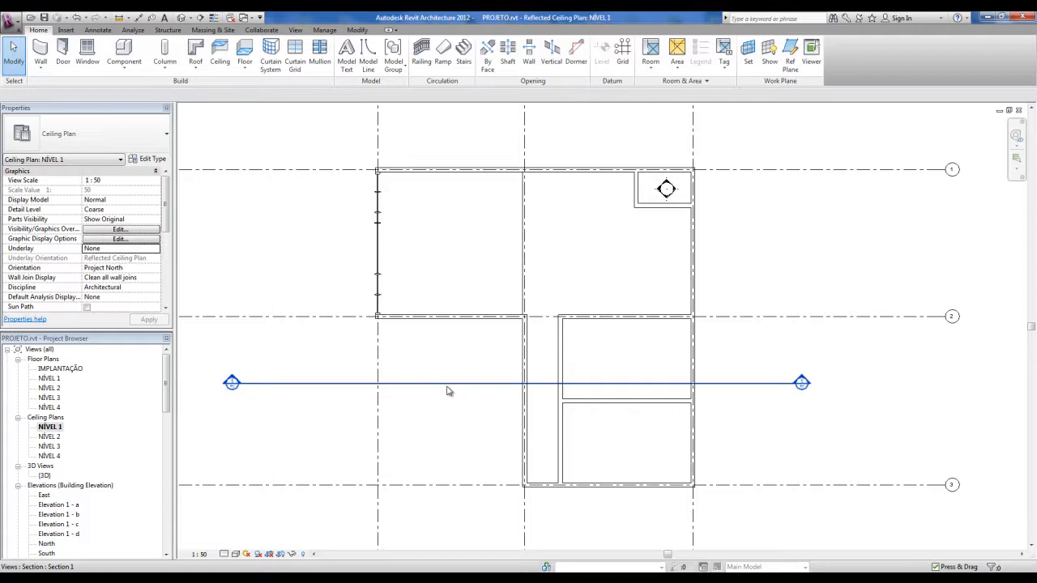
Open the Section 1 view from the section line's head and examine the ceiling below the first upper slab.
{"action": "double_click", "coordinate": [801, 382]}
{"action": "scroll", "coordinate": [690, 398], "scroll_direction": "up", "scroll_amount": 3}
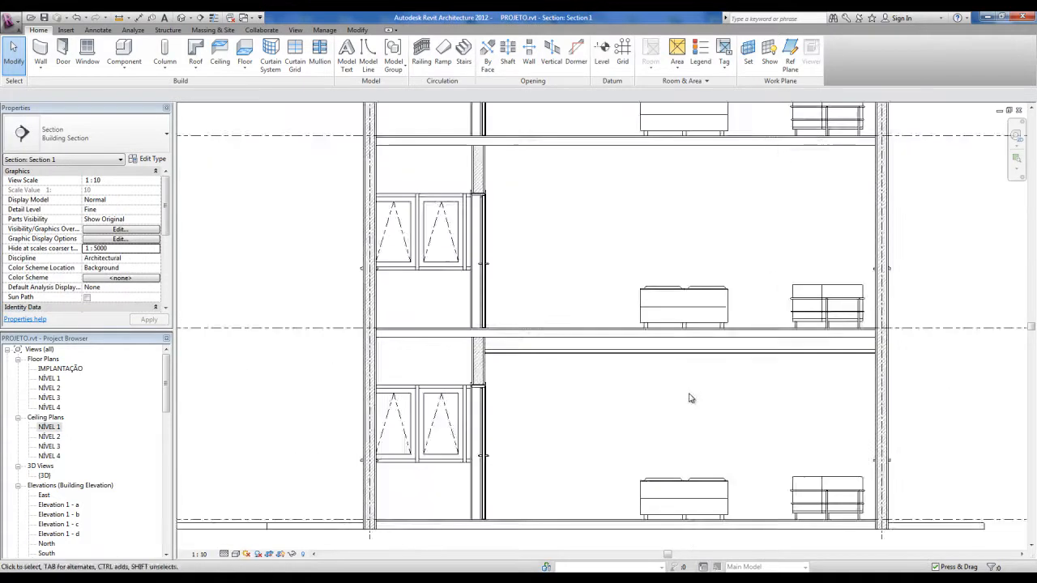
{"action": "scroll", "coordinate": [690, 398], "scroll_direction": "up", "scroll_amount": 2}
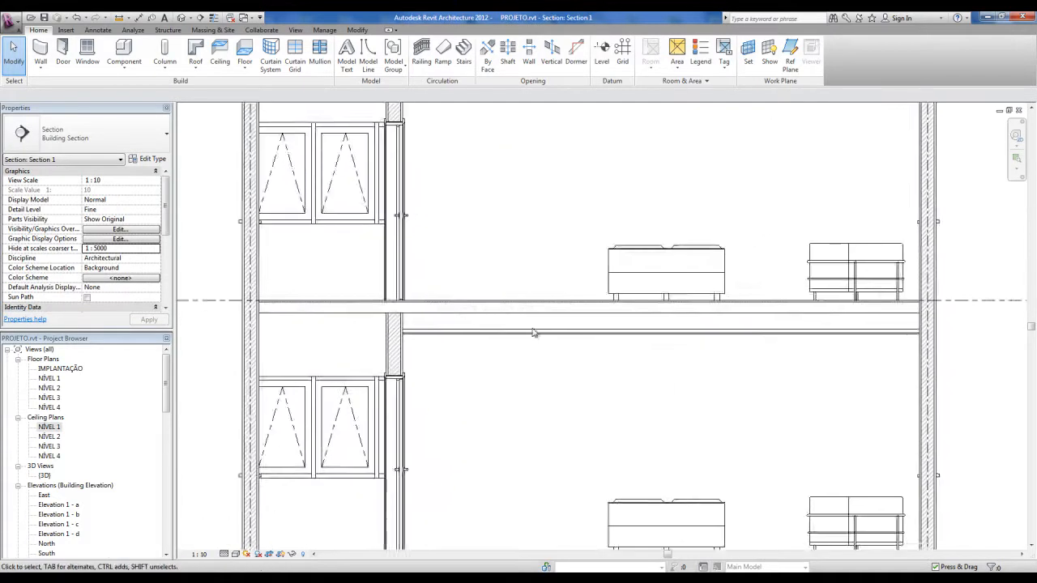
{"action": "left_click", "coordinate": [891, 331]}
{"action": "scroll", "coordinate": [638, 376], "scroll_direction": "down", "scroll_amount": 3}
{"action": "key", "text": "Escape"}
{"action": "scroll", "coordinate": [470, 338], "scroll_direction": "up", "scroll_amount": 2}
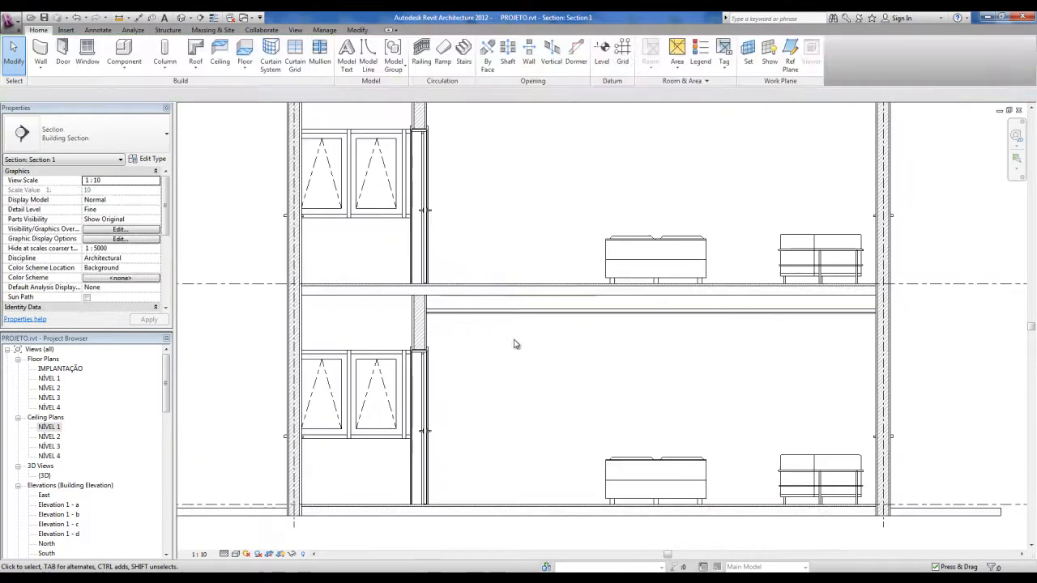
Reopen the NÍVEL 1 ceiling plan and start the Ceiling command in Automatic Ceiling mode with the Compound Ceiling Plain type.
{"action": "double_click", "coordinate": [49, 427]}
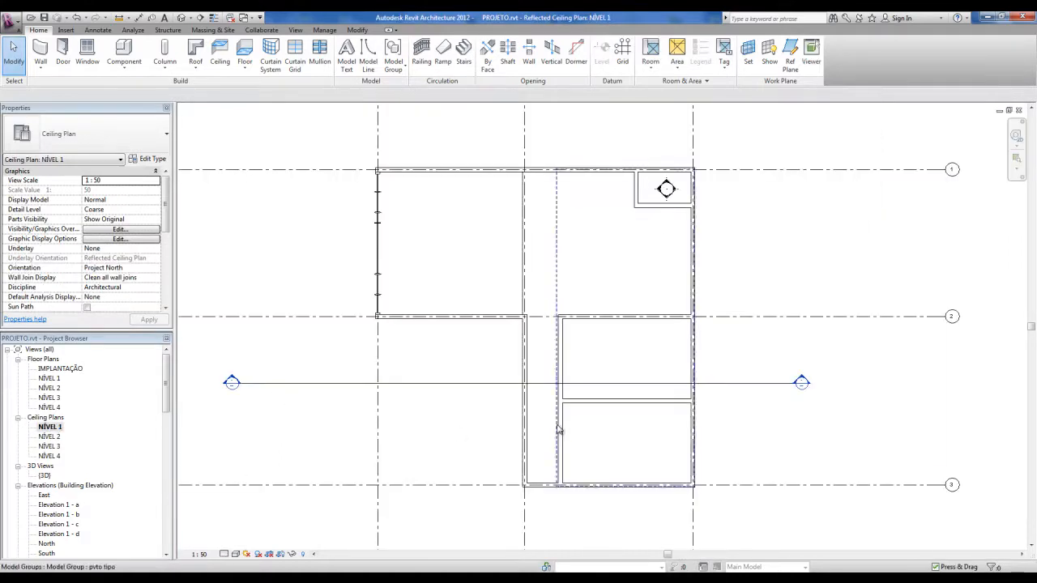
{"action": "middle_click_drag", "start_coordinate": [569, 397], "coordinate": [580, 409]}
{"action": "scroll", "coordinate": [580, 409], "scroll_direction": "up", "scroll_amount": 1}
{"action": "middle_click_drag", "start_coordinate": [606, 436], "coordinate": [581, 419]}
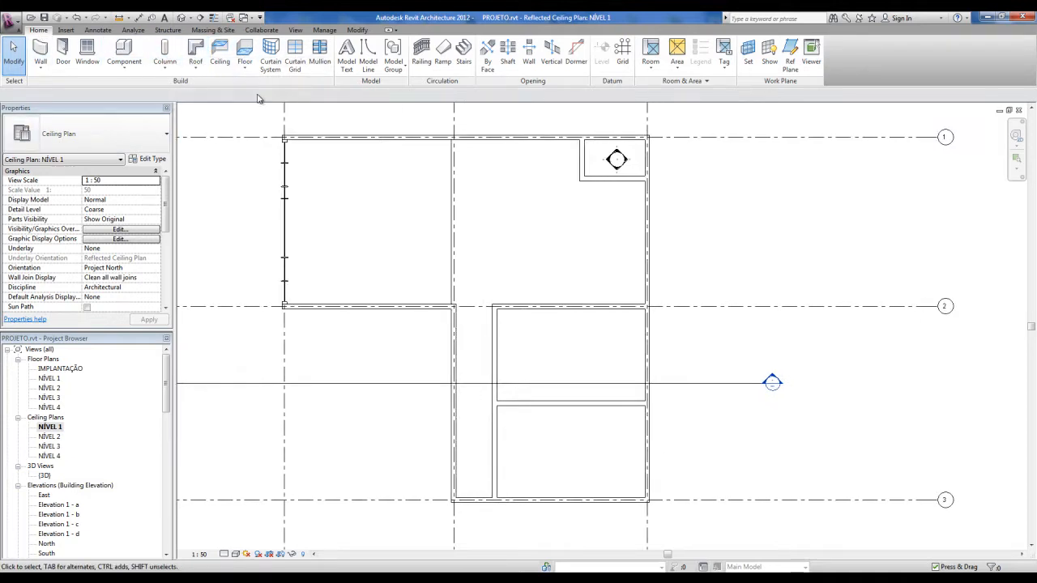
{"action": "left_click", "coordinate": [221, 50]}
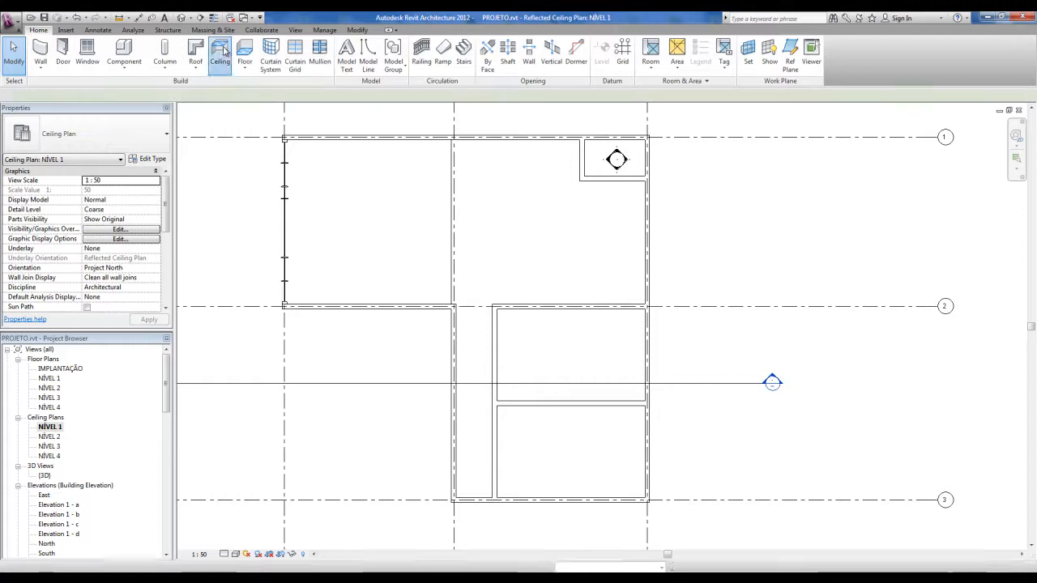
{"action": "left_click", "coordinate": [427, 65]}
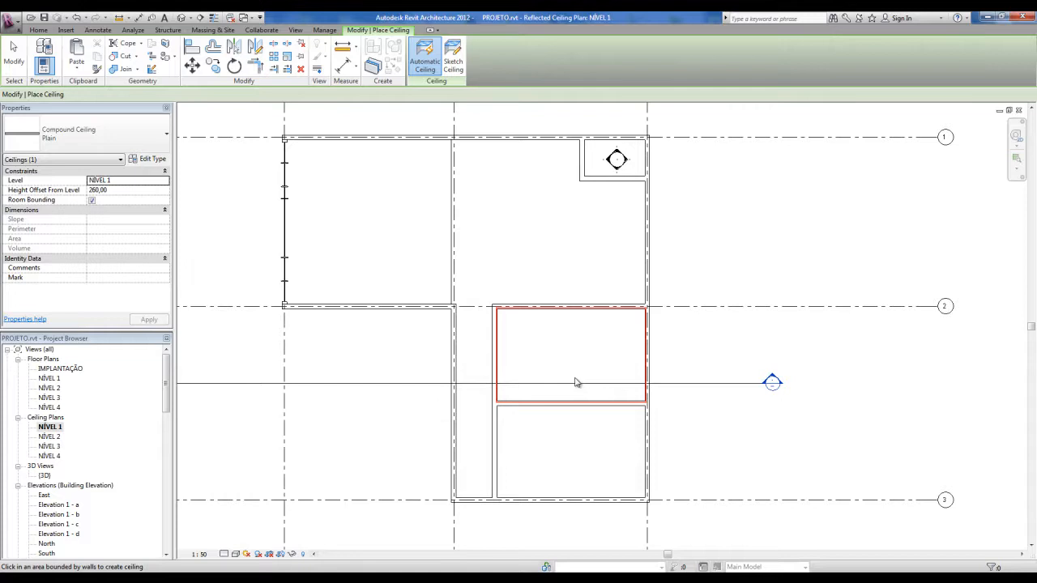
{"action": "middle_click_drag", "start_coordinate": [575, 382], "coordinate": [592, 391]}
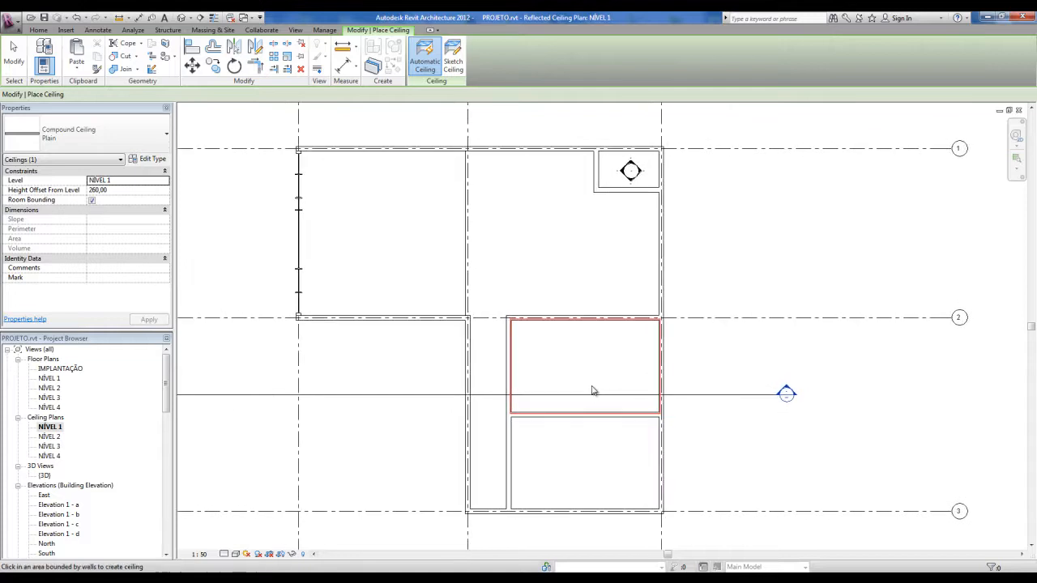
Sketch a closed ceiling boundary along the inner wall faces of the large room and corridor, stepping around the small corner room.
{"action": "left_click", "coordinate": [454, 64]}
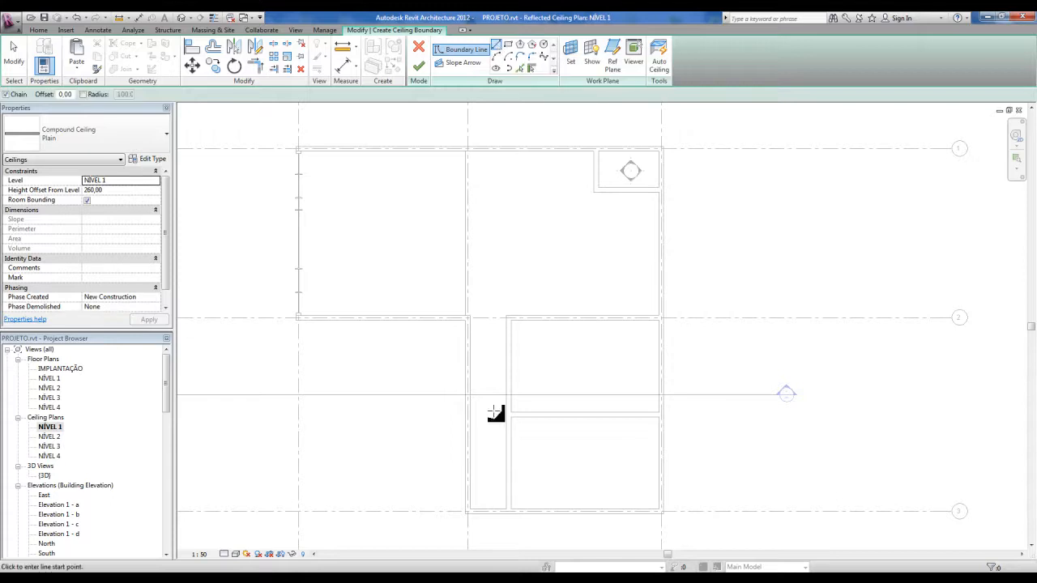
{"action": "left_click", "coordinate": [470, 510]}
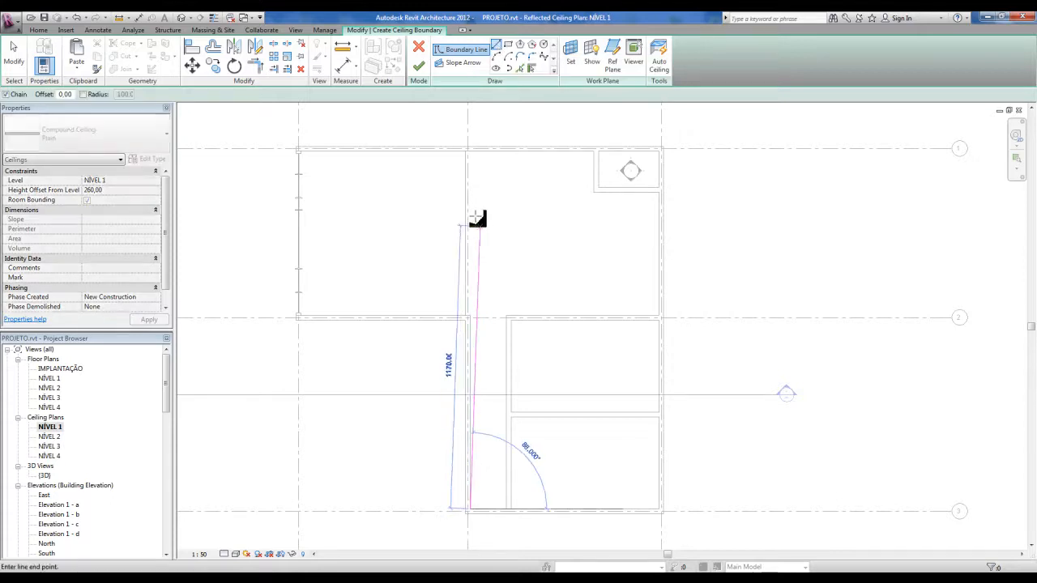
{"action": "left_click", "coordinate": [470, 151]}
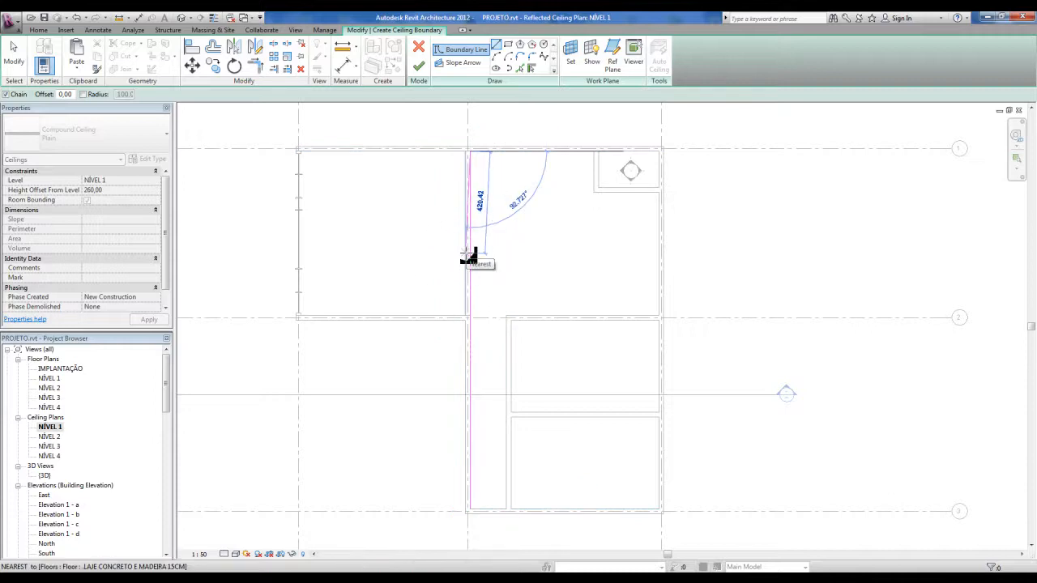
{"action": "left_click", "coordinate": [593, 151]}
{"action": "left_click", "coordinate": [594, 192]}
{"action": "left_click", "coordinate": [660, 192]}
{"action": "left_click", "coordinate": [629, 315]}
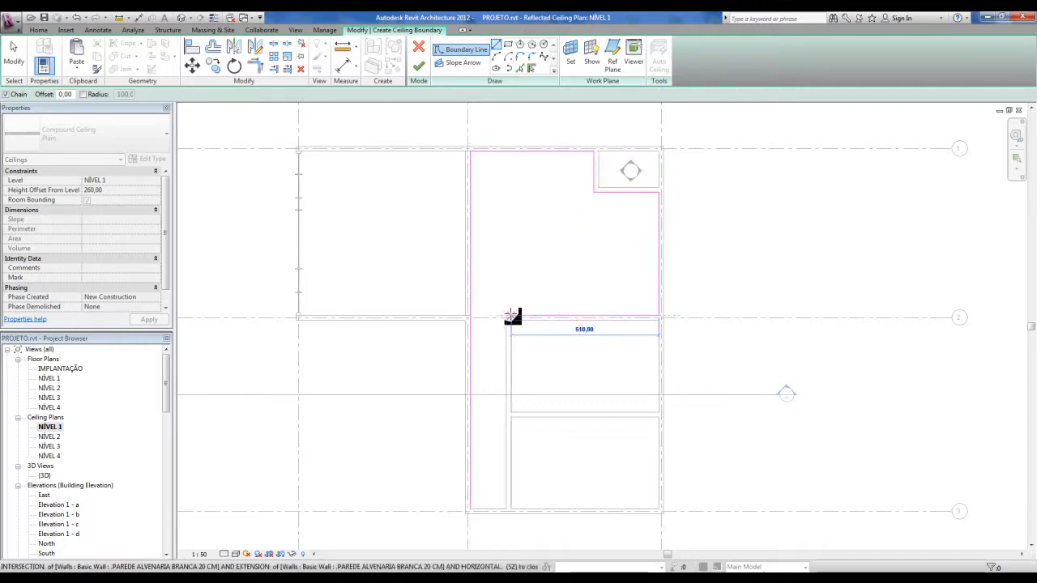
{"action": "left_click", "coordinate": [507, 316]}
{"action": "left_click", "coordinate": [504, 510]}
{"action": "left_click", "coordinate": [471, 511]}
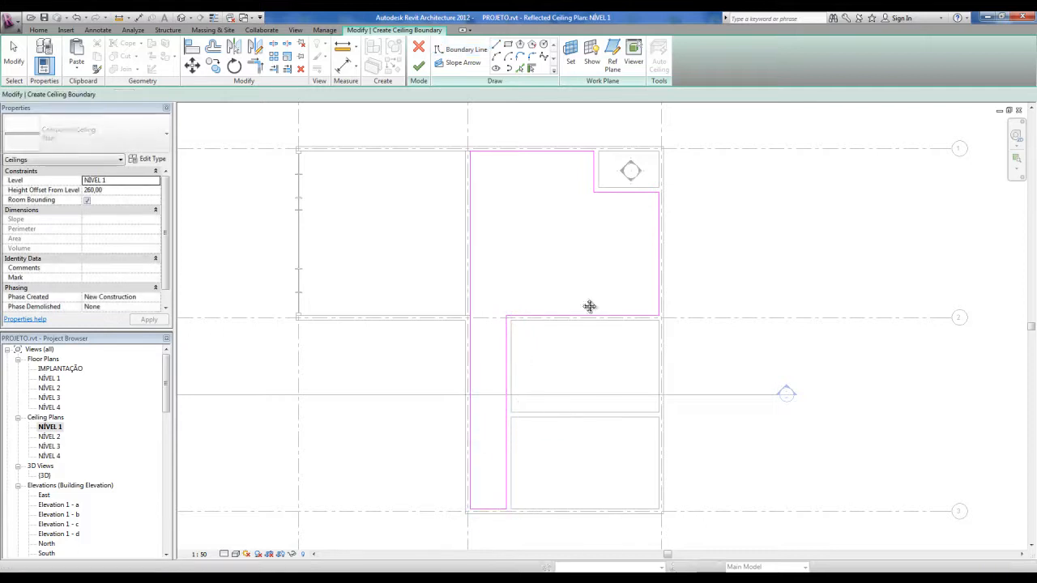
{"action": "key", "text": "Escape"}
Sketch a rectangular opening inside the large room's ceiling boundary, and delete that rectangle.
{"action": "middle_click_drag", "start_coordinate": [585, 301], "coordinate": [559, 308]}
{"action": "scroll", "coordinate": [560, 308], "scroll_direction": "up", "scroll_amount": 1}
{"action": "left_click", "coordinate": [508, 45]}
{"action": "left_click", "coordinate": [490, 226]}
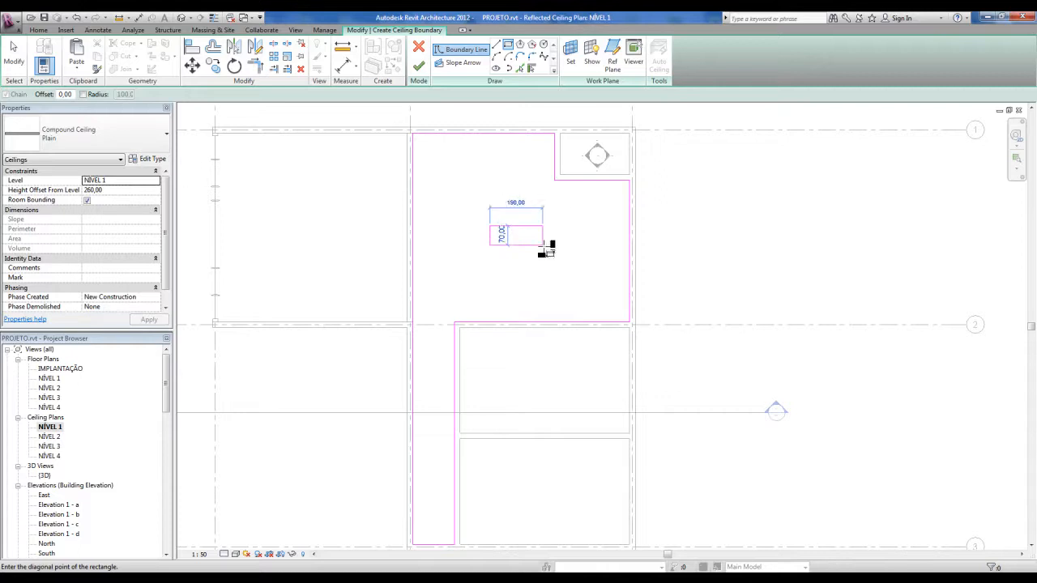
{"action": "left_click", "coordinate": [591, 270]}
{"action": "key", "text": "Escape"}
{"action": "key", "text": "Escape"}
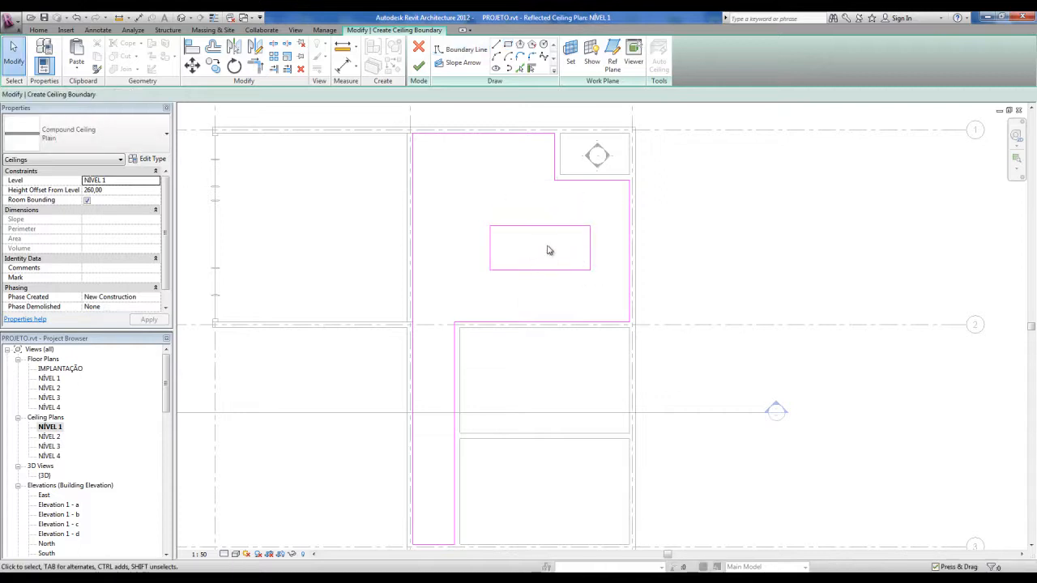
{"action": "left_click_drag", "start_coordinate": [485, 217], "coordinate": [610, 301]}
{"action": "key", "text": "Delete"}
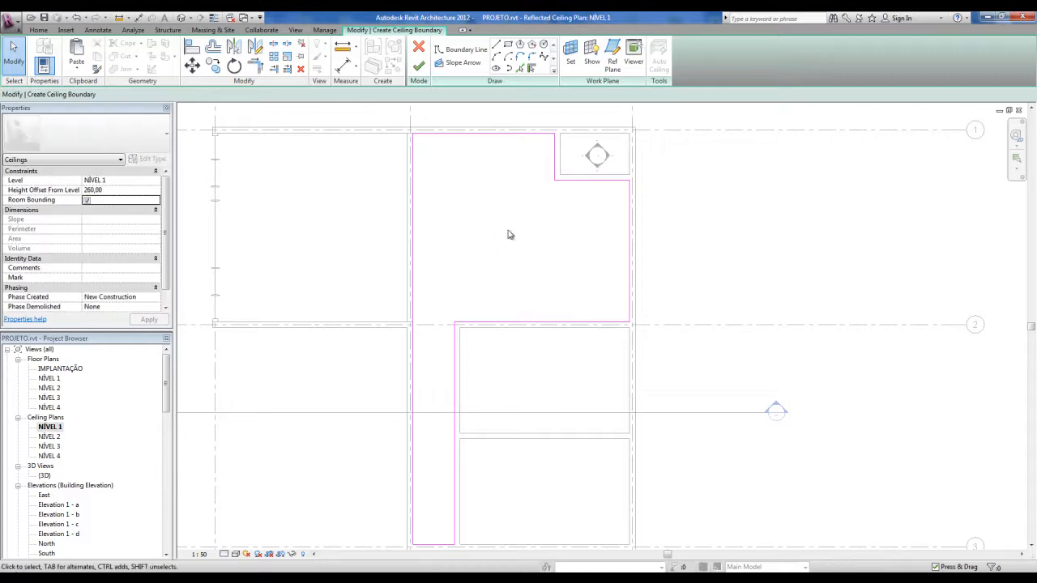
Finish the boundary sketch to create the Plain ceiling over the large room and corridor, and clear the selection.
{"action": "left_click", "coordinate": [423, 68]}
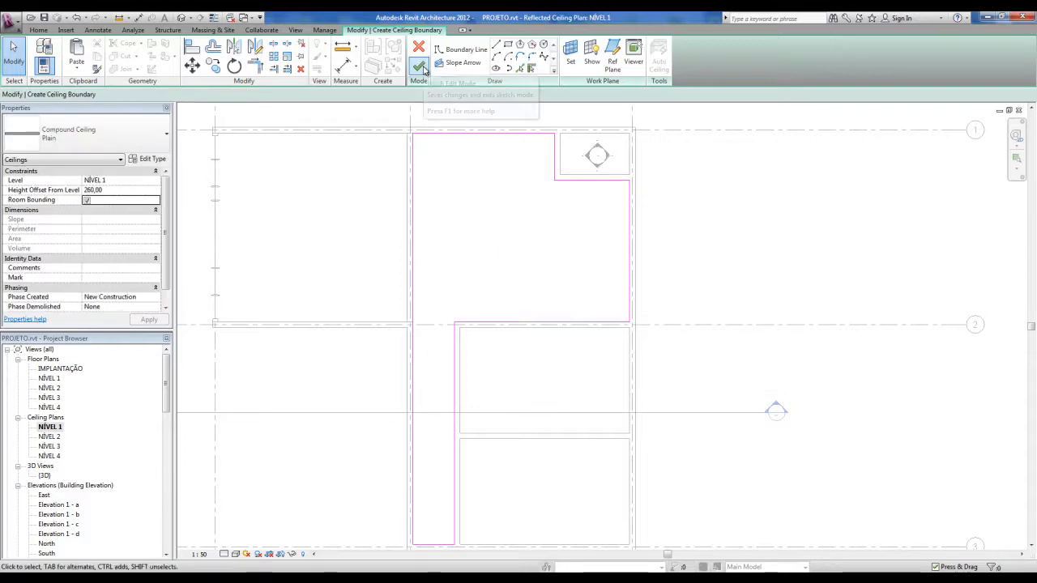
{"action": "left_click", "coordinate": [729, 244]}
{"action": "scroll", "coordinate": [729, 245], "scroll_direction": "down", "scroll_amount": 2}
{"action": "middle_click_drag", "start_coordinate": [729, 245], "coordinate": [705, 243]}
{"action": "scroll", "coordinate": [606, 205], "scroll_direction": "up", "scroll_amount": 1}
{"action": "middle_click_drag", "start_coordinate": [605, 204], "coordinate": [585, 194]}
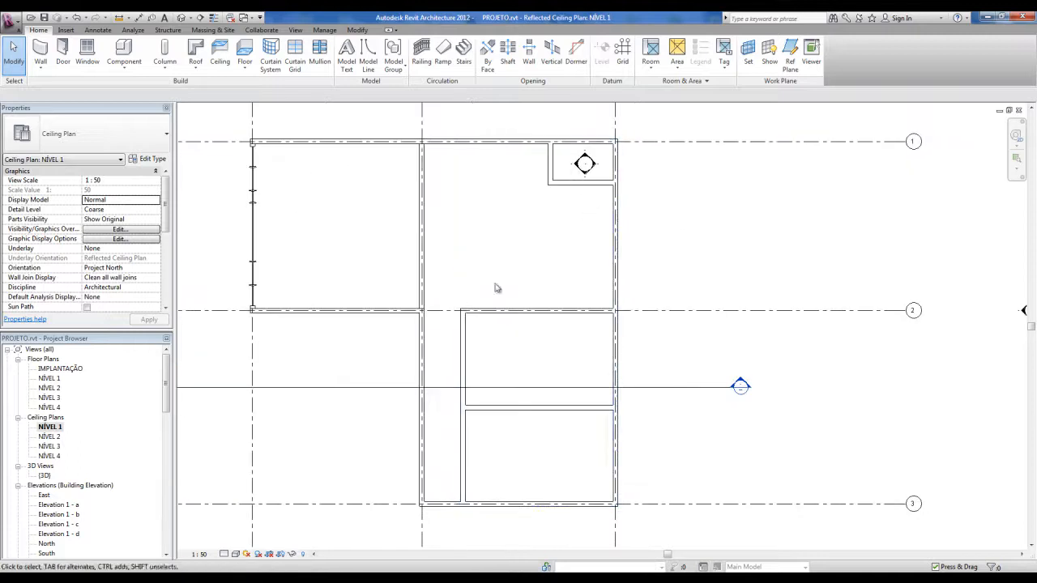
Select the large room's ceiling and inspect its type's layer structure with the section preview, closing the dialogs without changes.
{"action": "left_click", "coordinate": [425, 186]}
{"action": "left_click", "coordinate": [427, 187]}
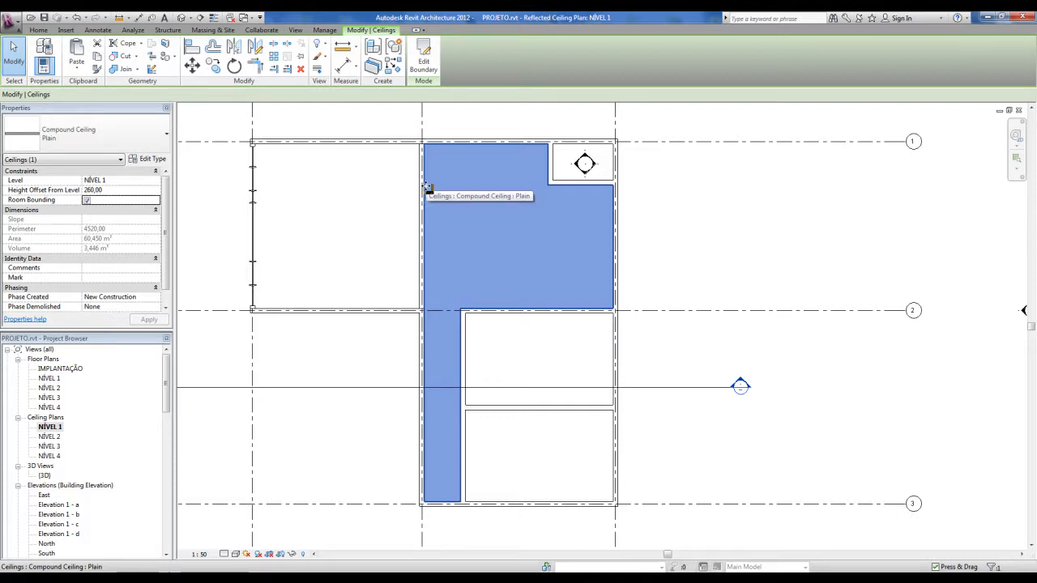
{"action": "left_click", "coordinate": [427, 187]}
{"action": "left_click", "coordinate": [156, 160]}
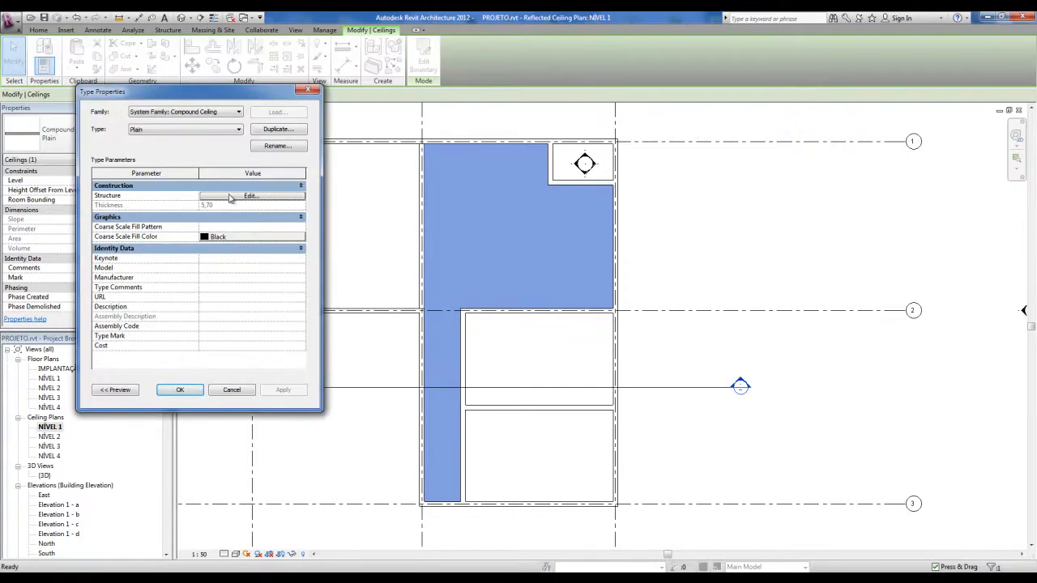
{"action": "left_click", "coordinate": [247, 196]}
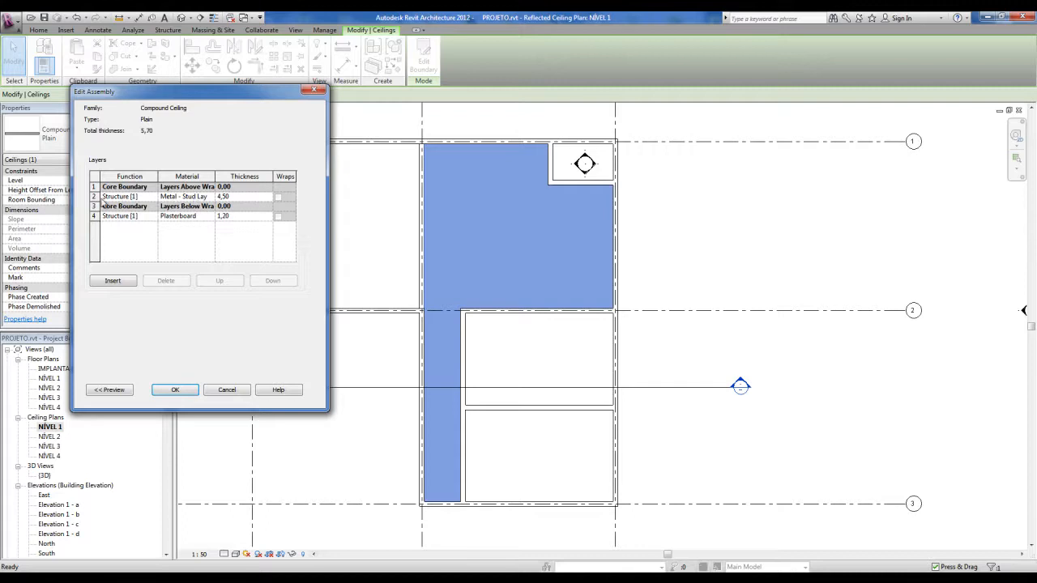
{"action": "left_click", "coordinate": [118, 395]}
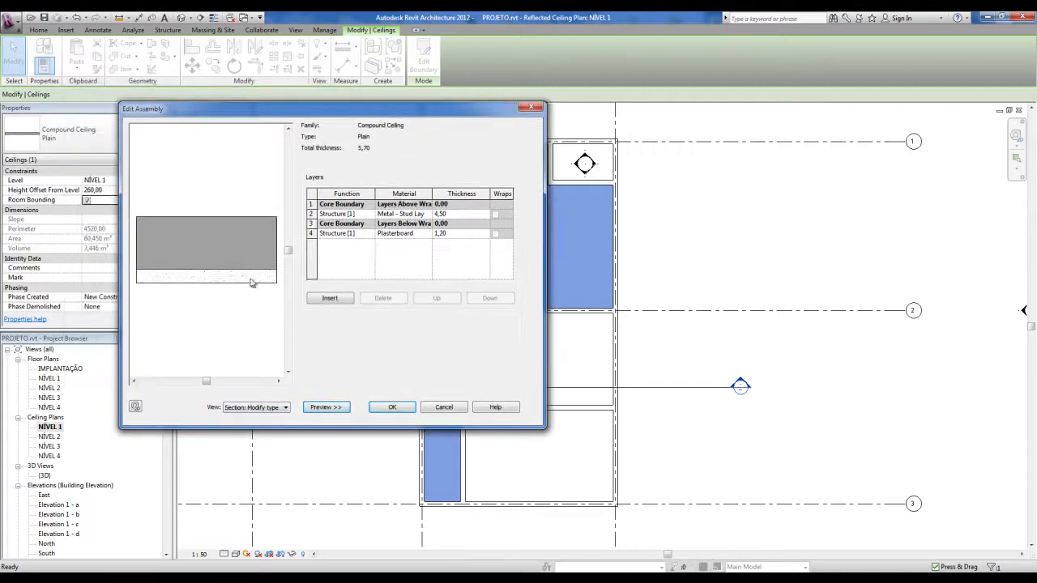
{"action": "key", "text": "ctrl"}
{"action": "left_click", "coordinate": [530, 107]}
{"action": "left_click", "coordinate": [529, 109]}
{"action": "left_click", "coordinate": [665, 218]}
{"action": "middle_click_drag", "start_coordinate": [666, 220], "coordinate": [615, 245]}
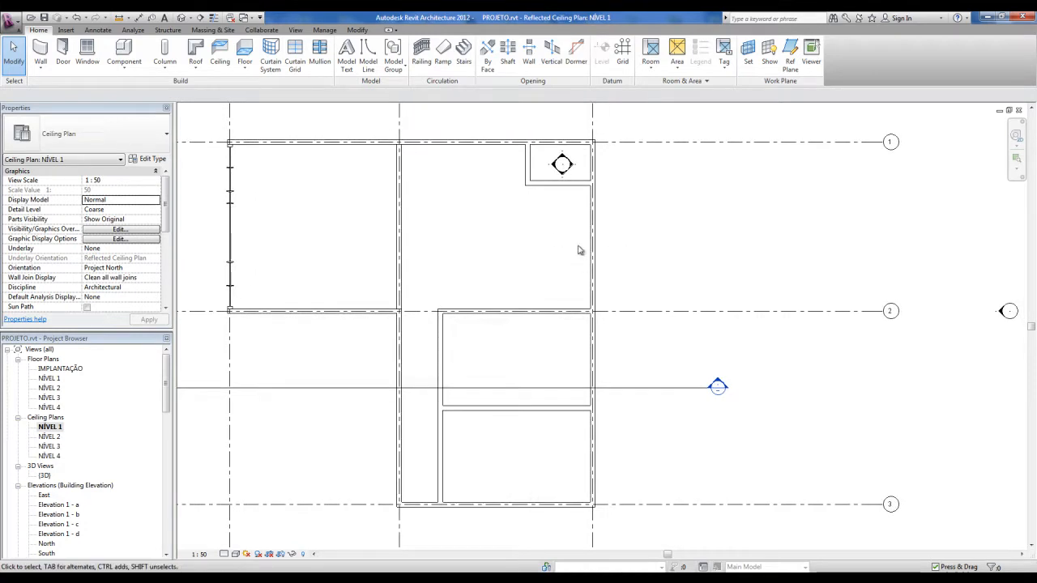
Select the whole floor layout and filter the selection down to the Ceilings category only.
{"action": "scroll", "coordinate": [367, 130], "scroll_direction": "down", "scroll_amount": 1}
{"action": "scroll", "coordinate": [478, 240], "scroll_direction": "down", "scroll_amount": 1}
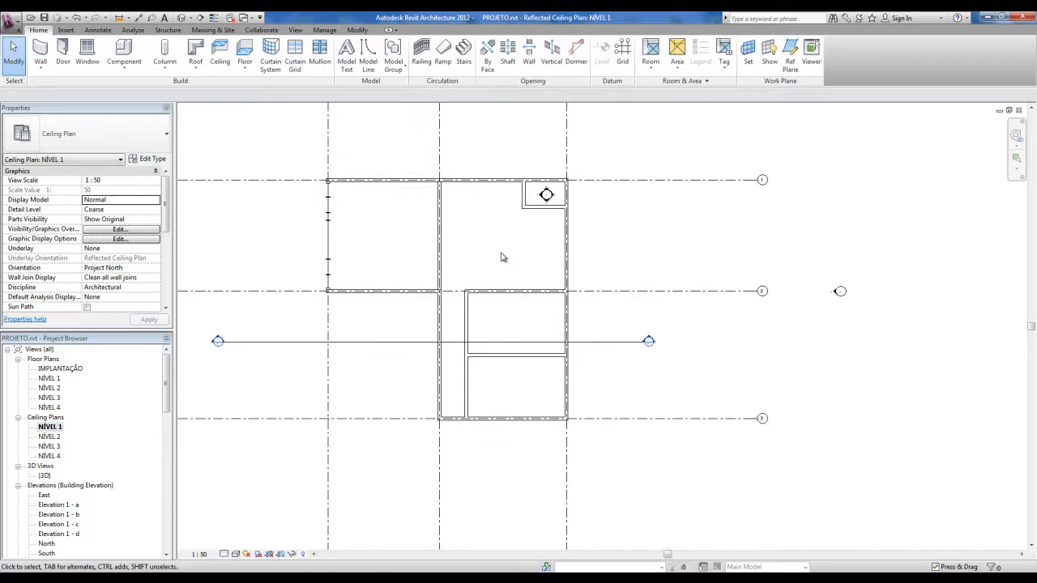
{"action": "middle_click_drag", "start_coordinate": [496, 163], "coordinate": [500, 170]}
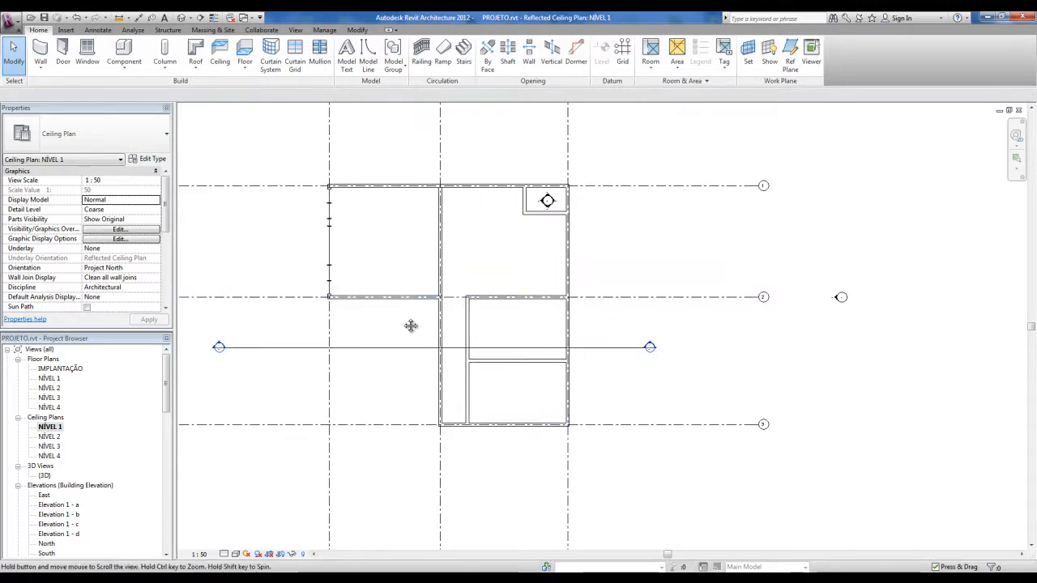
{"action": "left_click_drag", "start_coordinate": [286, 138], "coordinate": [597, 470]}
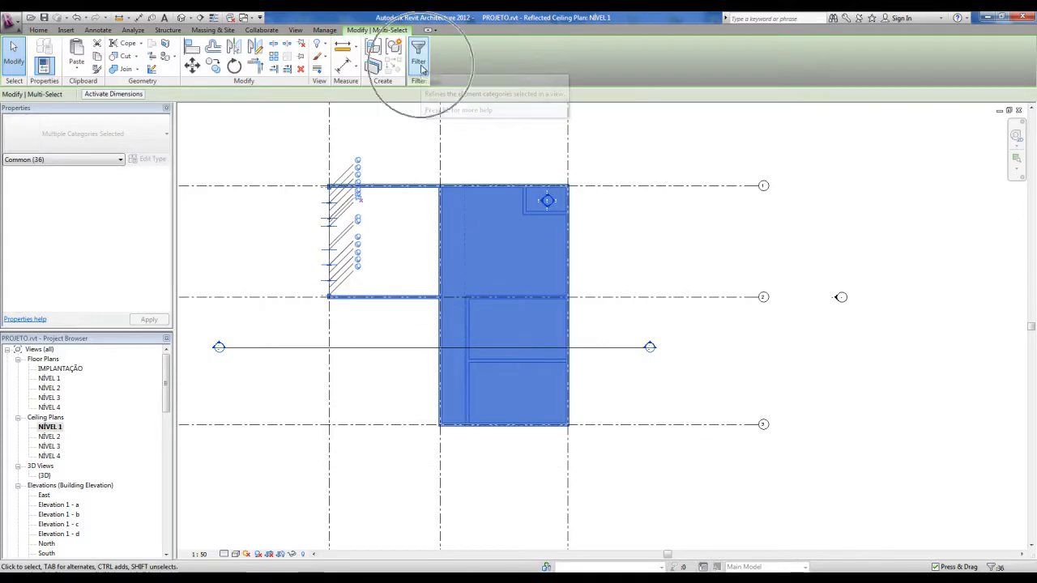
{"action": "left_click", "coordinate": [420, 63]}
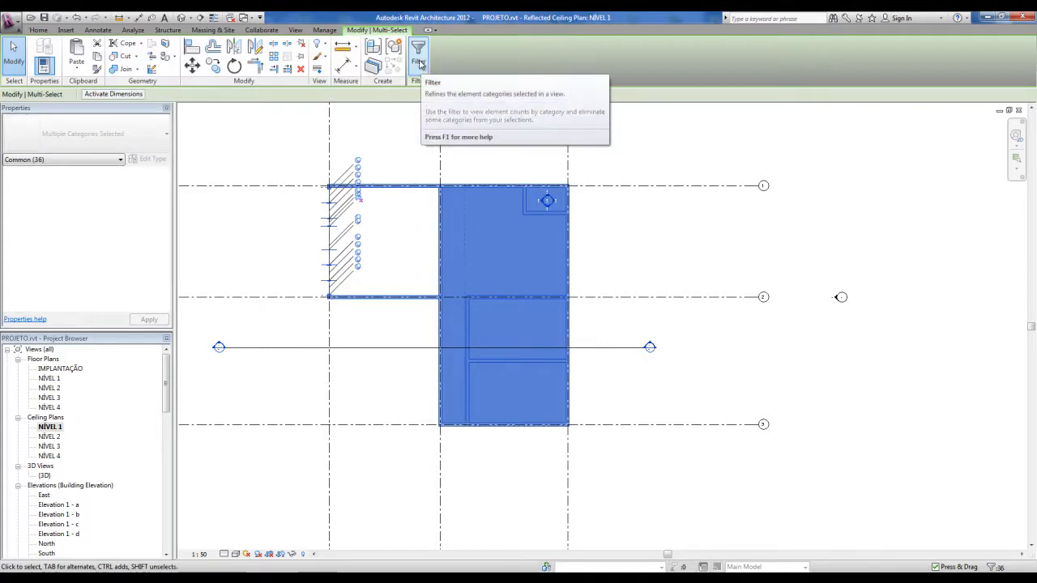
{"action": "left_click_drag", "start_coordinate": [465, 195], "coordinate": [639, 191]}
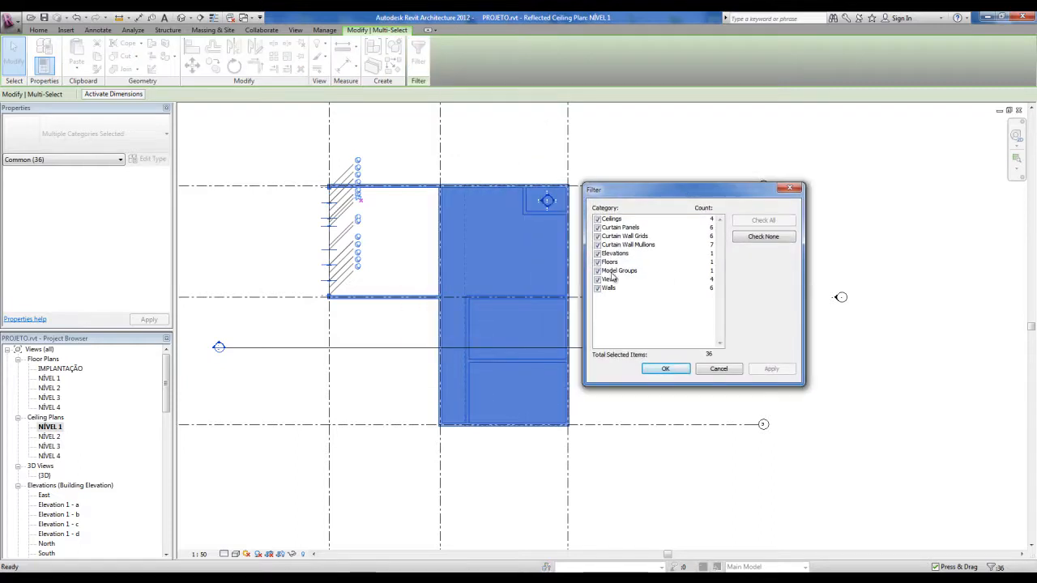
{"action": "left_click", "coordinate": [762, 244]}
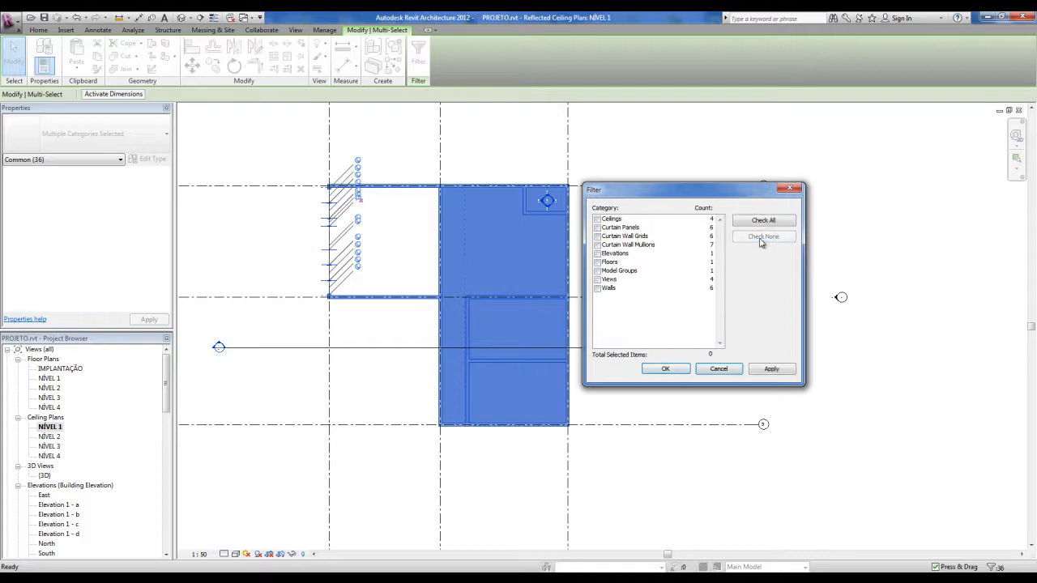
{"action": "left_click", "coordinate": [597, 220]}
{"action": "left_click", "coordinate": [666, 370]}
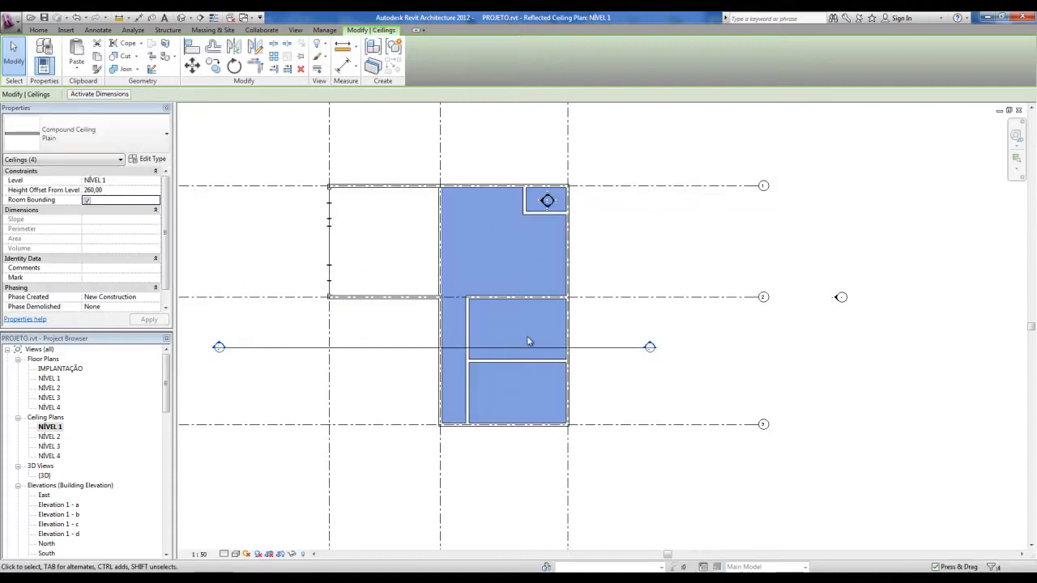
Change the selected ceilings to the Compound Ceiling type 600 x 600mm Grid and clear the selection.
{"action": "left_click", "coordinate": [127, 142]}
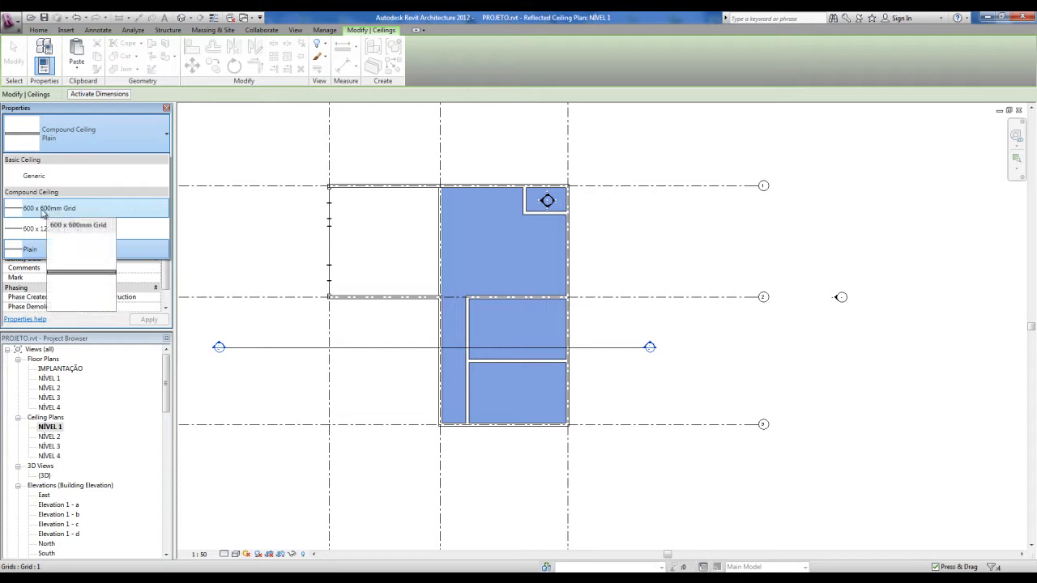
{"action": "left_click", "coordinate": [42, 209]}
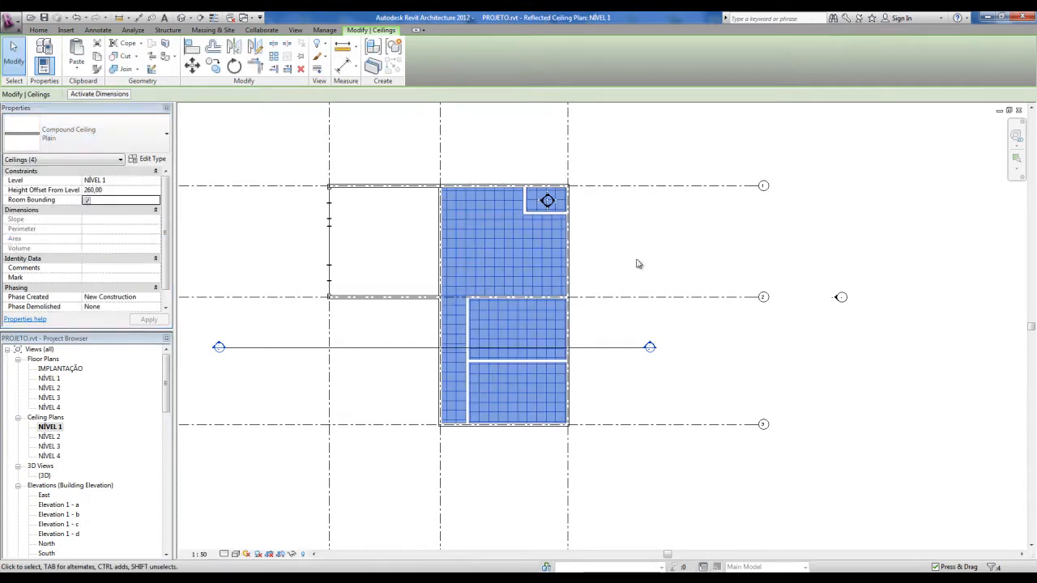
{"action": "left_click", "coordinate": [610, 243]}
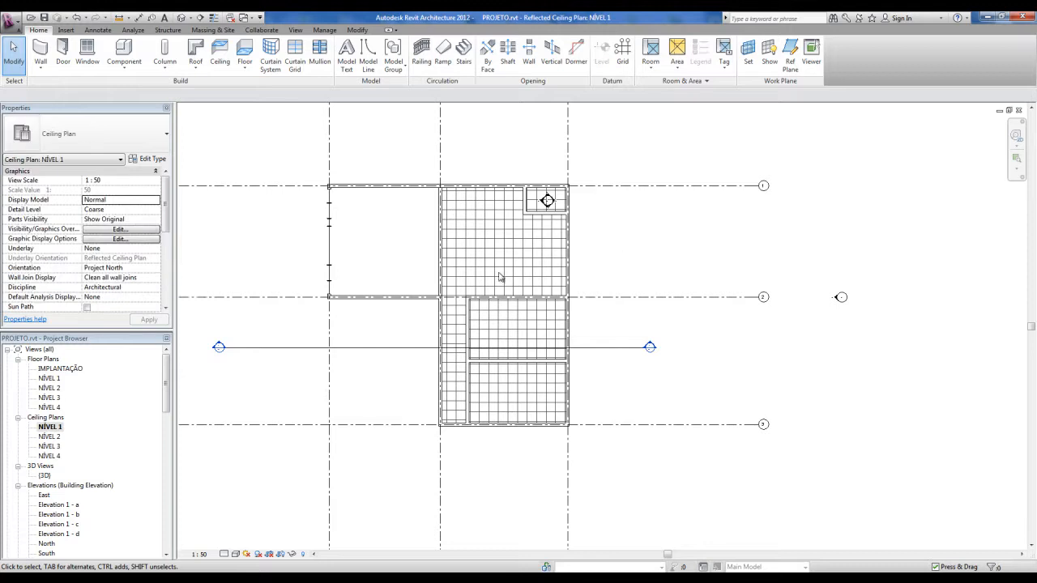
Inspect the finish layer material and surface pattern of the large room ceiling's 600 x 600mm Grid type, closing all dialogs without changes.
{"action": "scroll", "coordinate": [506, 275], "scroll_direction": "up", "scroll_amount": 2}
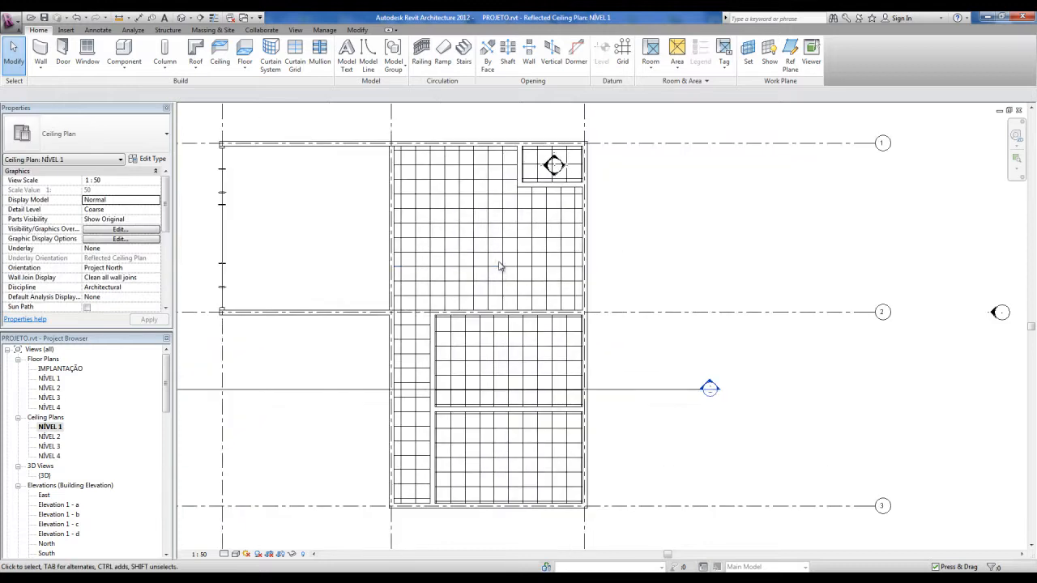
{"action": "left_click", "coordinate": [397, 269]}
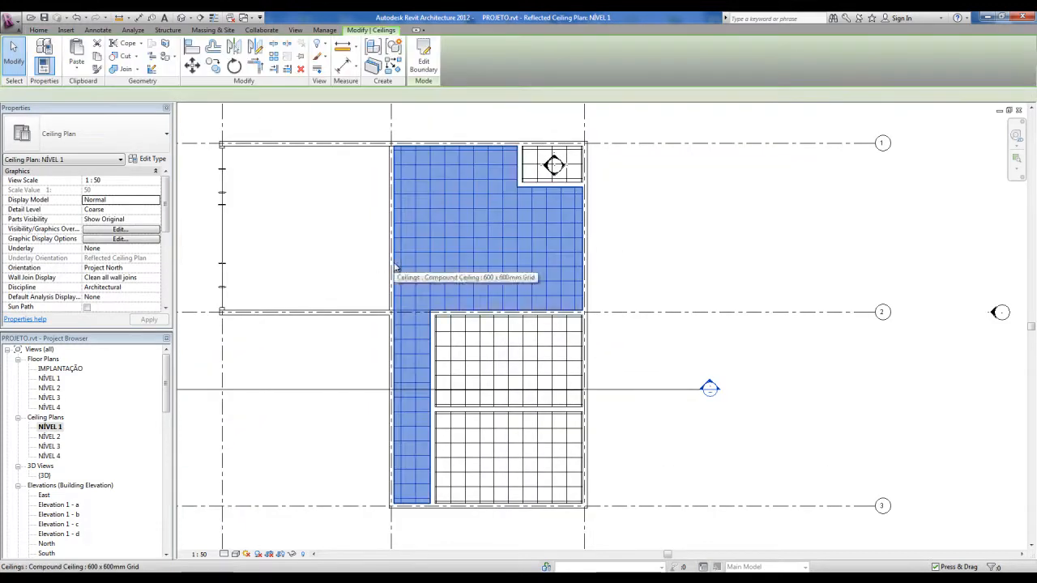
{"action": "left_click", "coordinate": [146, 160]}
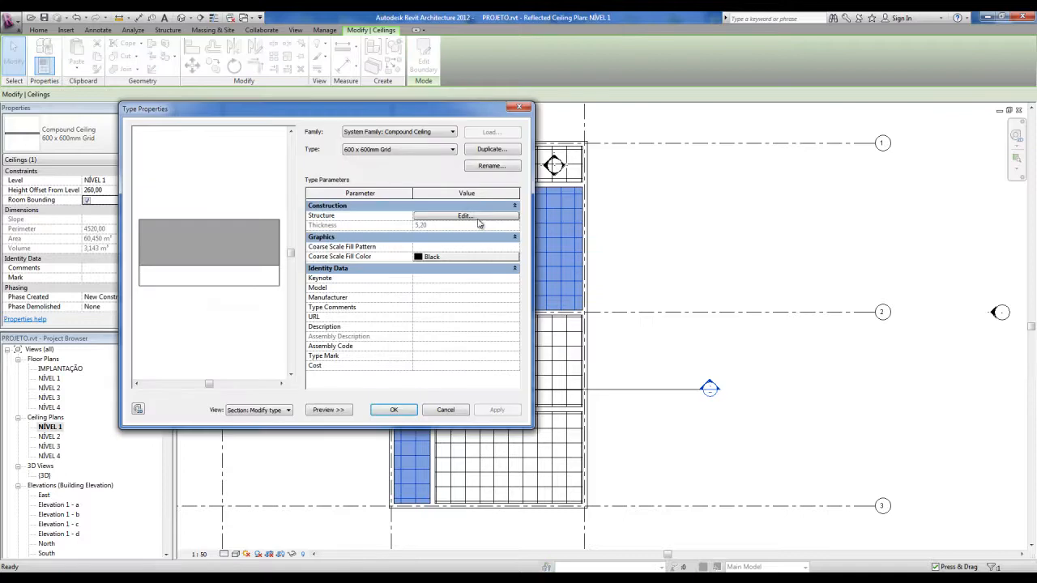
{"action": "left_click", "coordinate": [466, 215]}
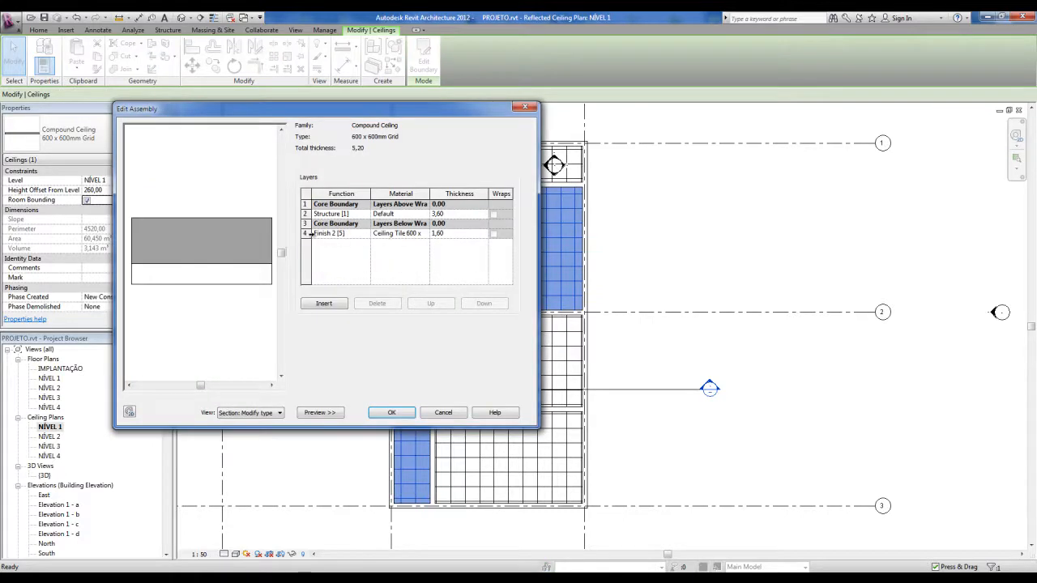
{"action": "left_click", "coordinate": [308, 233]}
{"action": "left_click", "coordinate": [394, 233]}
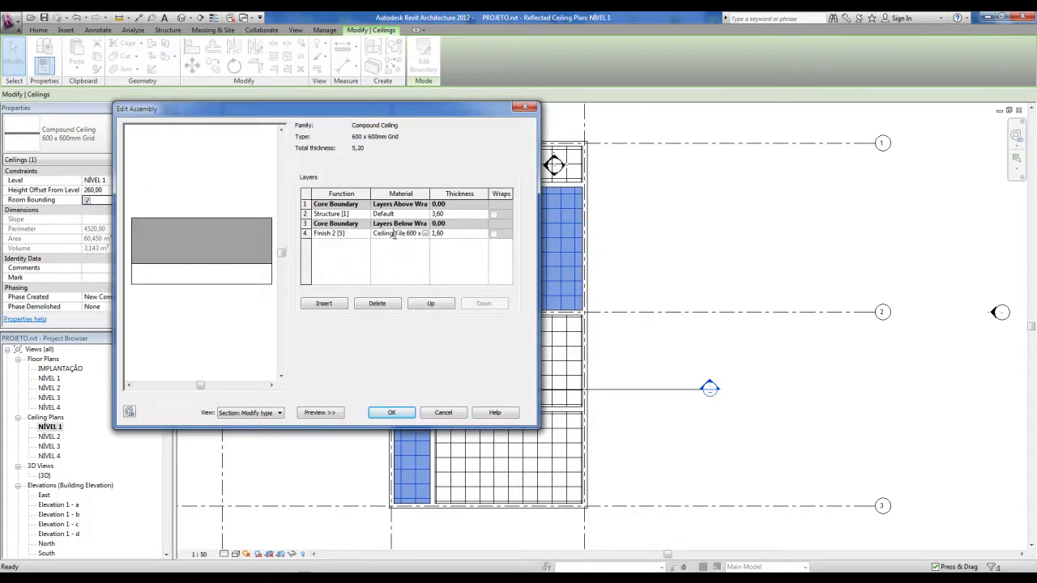
{"action": "left_click", "coordinate": [425, 235]}
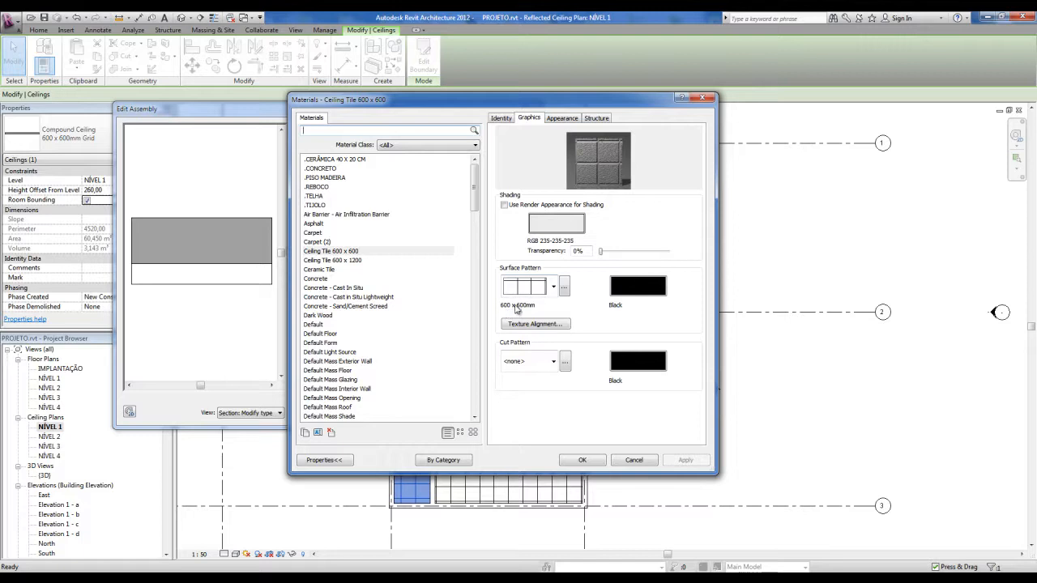
{"action": "left_click", "coordinate": [700, 98]}
{"action": "left_click", "coordinate": [517, 110]}
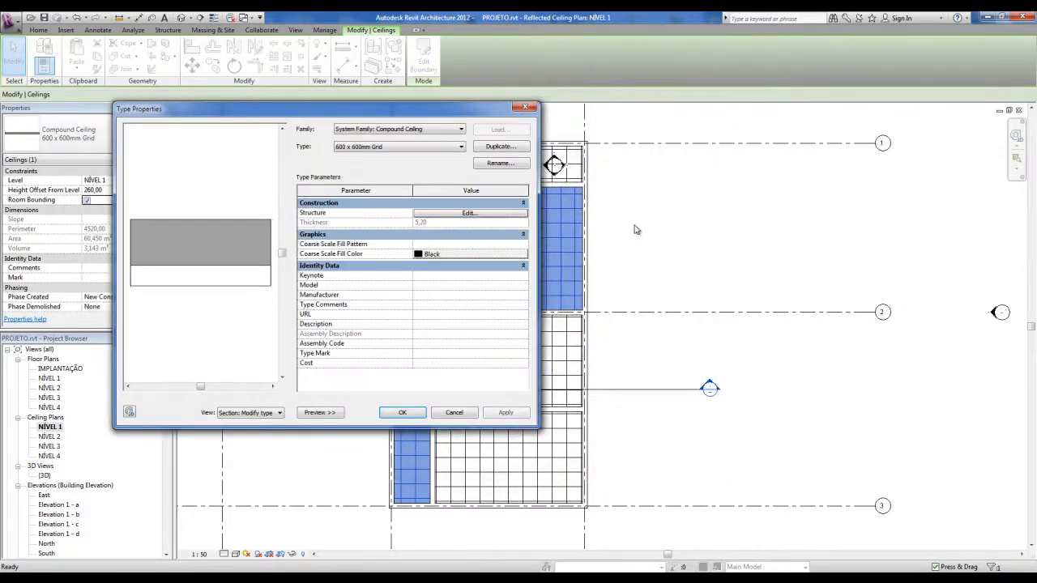
{"action": "left_click", "coordinate": [525, 107]}
{"action": "left_click", "coordinate": [669, 246]}
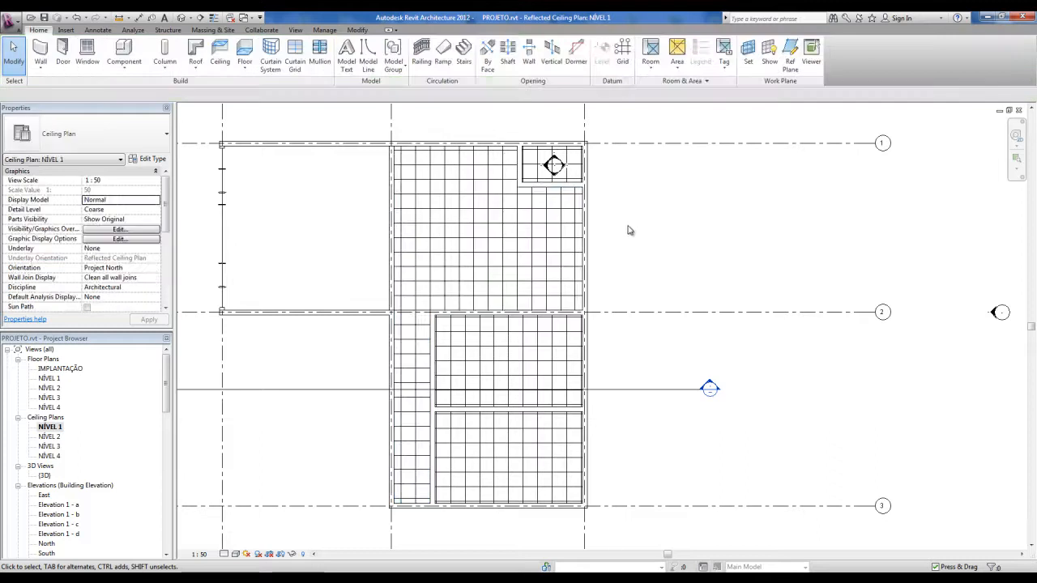
Align the large room's vertical ceiling grid line with the inner face of the right exterior wall.
{"action": "scroll", "coordinate": [640, 241], "scroll_direction": "up", "scroll_amount": 3}
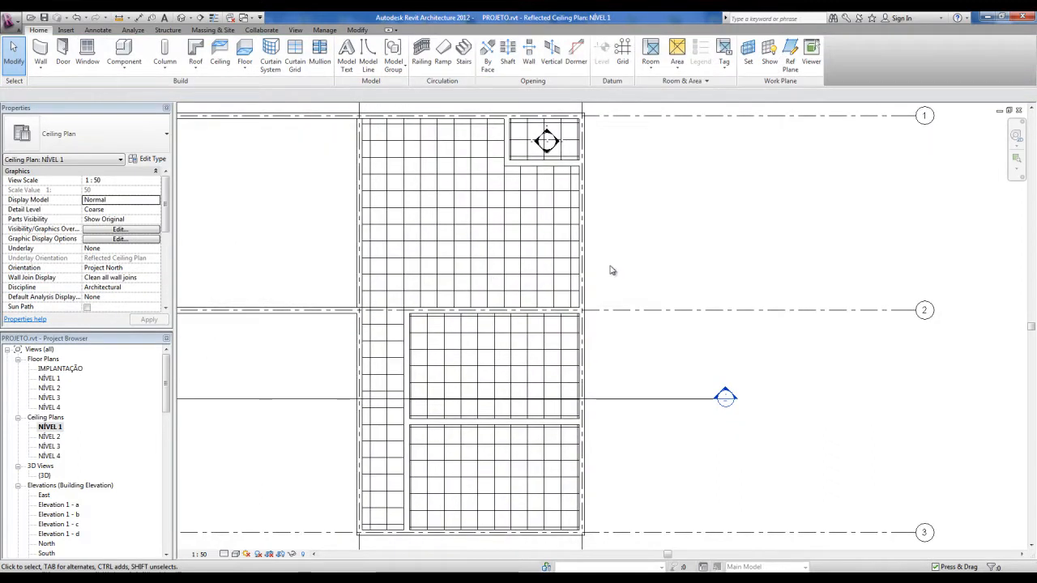
{"action": "key", "text": "a"}
{"action": "key", "text": "l"}
{"action": "scroll", "coordinate": [583, 173], "scroll_direction": "up", "scroll_amount": 2}
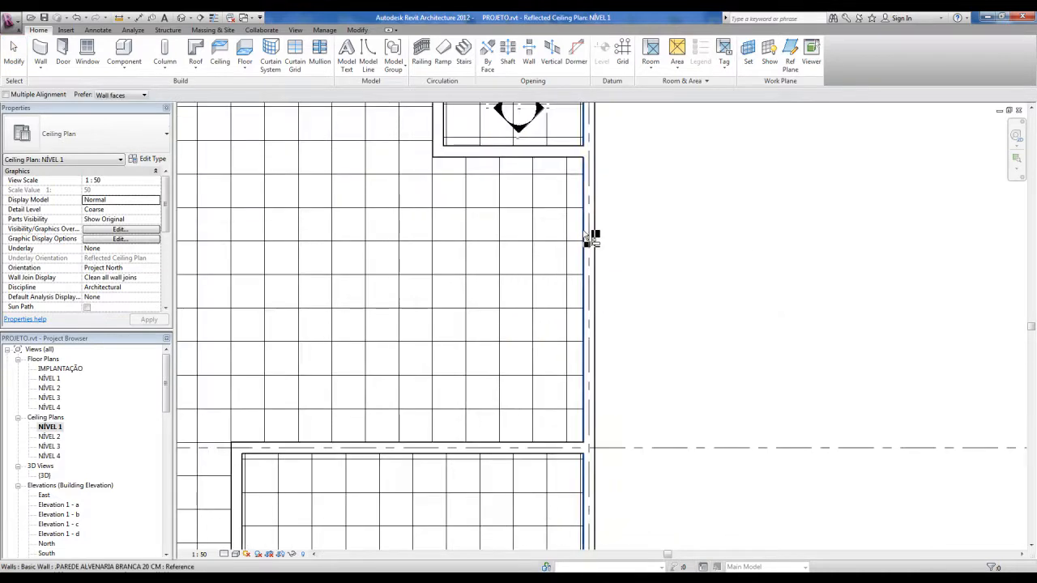
{"action": "left_click", "coordinate": [586, 235]}
{"action": "left_click", "coordinate": [567, 235]}
{"action": "middle_click_drag", "start_coordinate": [574, 130], "coordinate": [577, 195]}
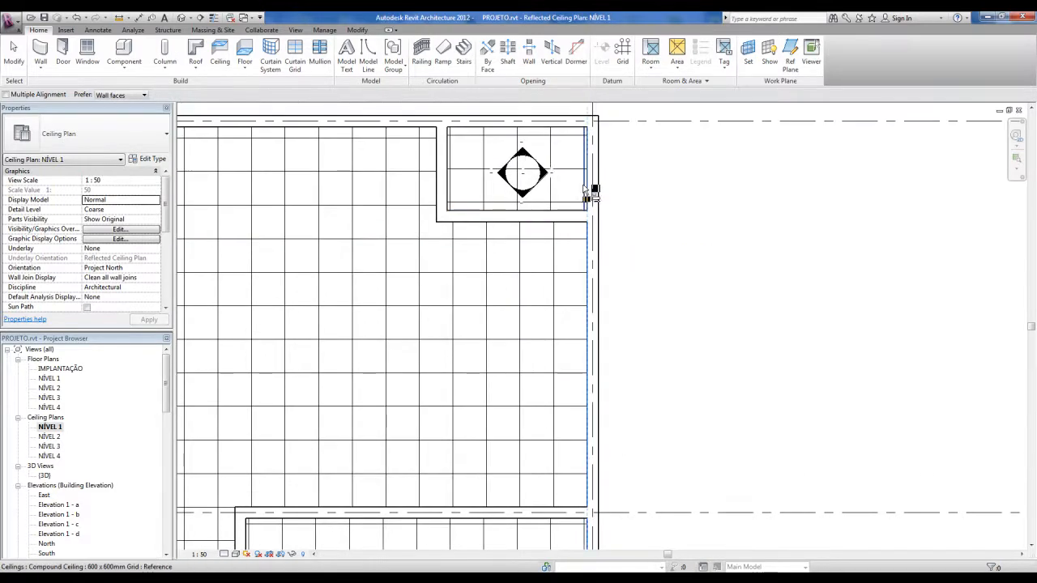
{"action": "key", "text": "Escape"}
{"action": "key", "text": "Escape"}
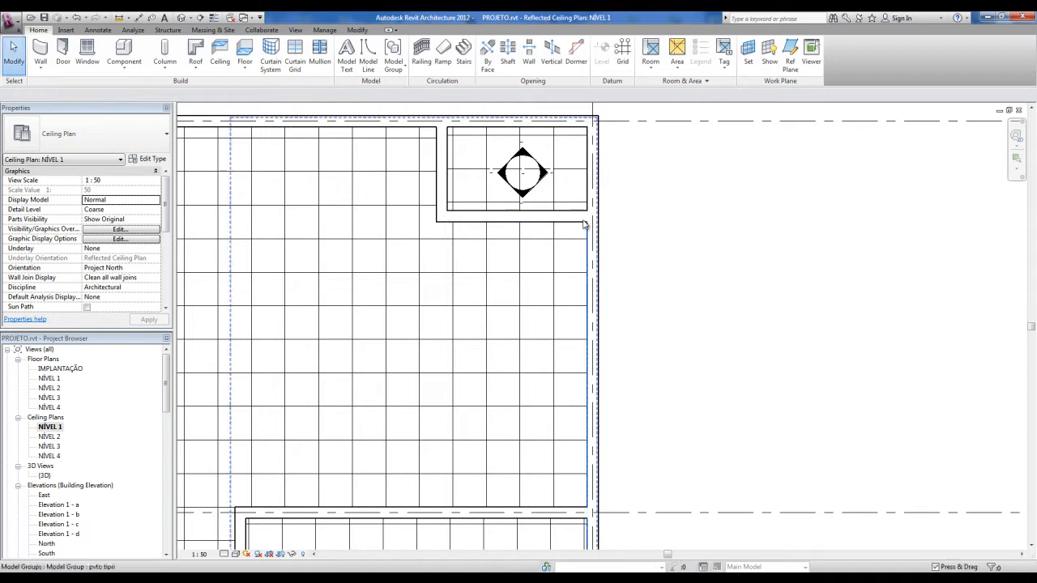
Enable Multiple Alignment for the Align tool and align the middle room's vertical grid line with the right exterior wall's inner face.
{"action": "scroll", "coordinate": [585, 283], "scroll_direction": "up", "scroll_amount": 1}
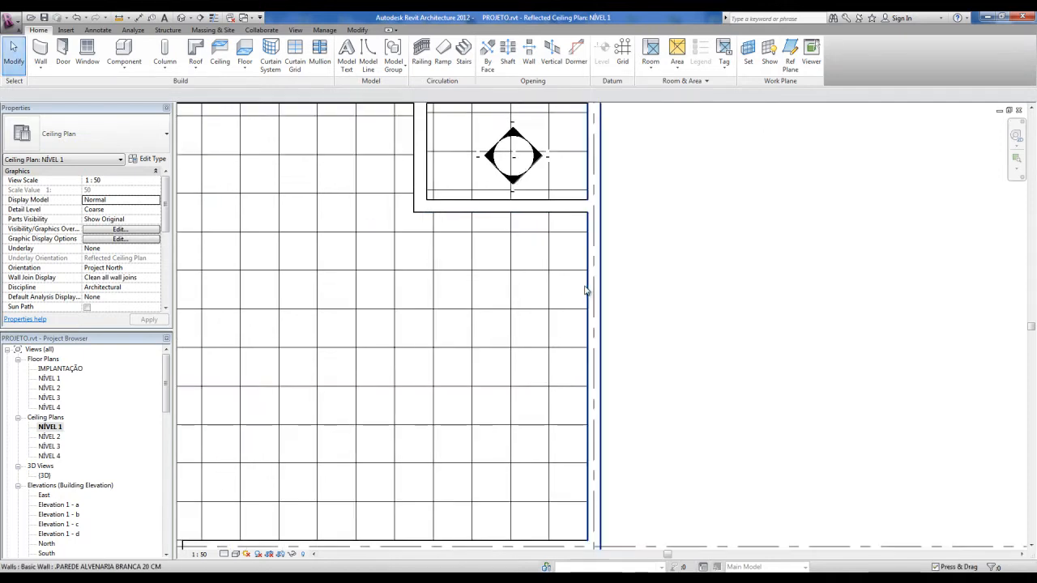
{"action": "key", "text": "l"}
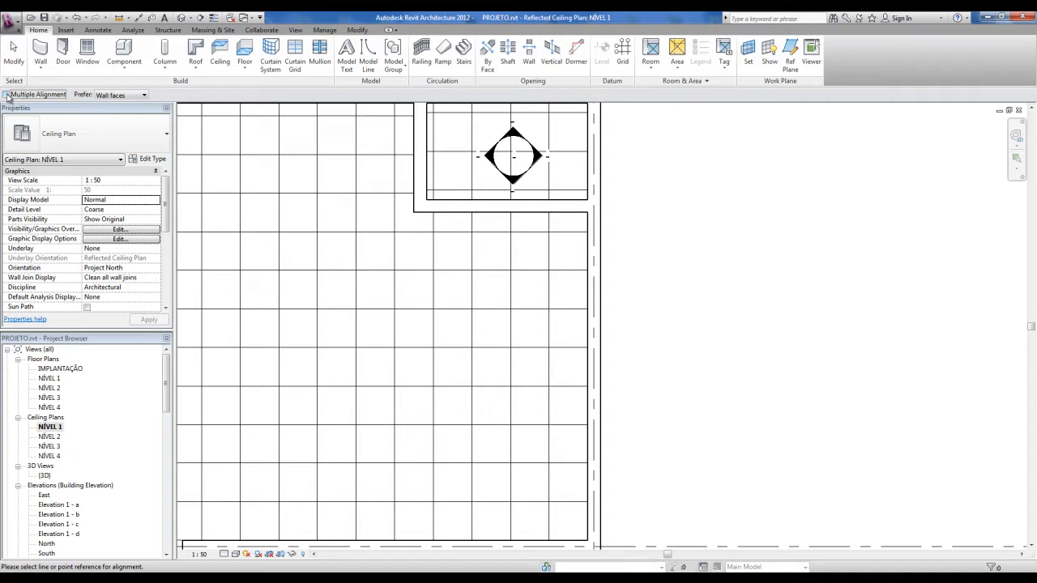
{"action": "middle_click_drag", "start_coordinate": [617, 384], "coordinate": [611, 333]}
{"action": "left_click", "coordinate": [585, 317]}
{"action": "scroll", "coordinate": [613, 421], "scroll_direction": "down", "scroll_amount": 1}
{"action": "middle_click_drag", "start_coordinate": [614, 438], "coordinate": [610, 148]}
{"action": "scroll", "coordinate": [560, 407], "scroll_direction": "up", "scroll_amount": 2}
{"action": "left_click", "coordinate": [550, 415]}
Align the lower room's vertical ceiling grid line with the same wall face and end the alignment.
{"action": "scroll", "coordinate": [608, 345], "scroll_direction": "down", "scroll_amount": 1}
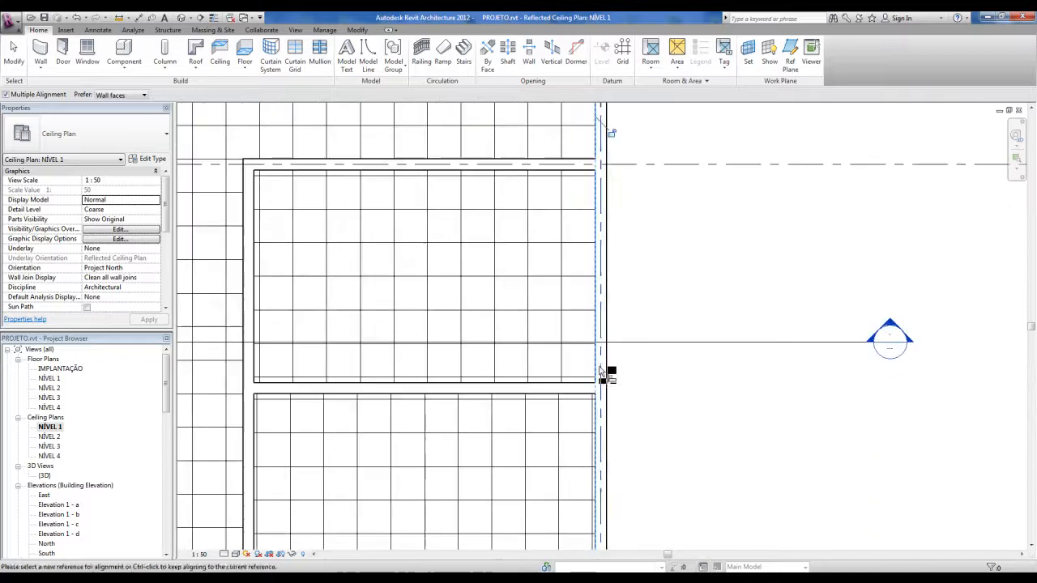
{"action": "middle_click_drag", "start_coordinate": [586, 251], "coordinate": [584, 159]}
{"action": "left_click", "coordinate": [555, 339]}
{"action": "scroll", "coordinate": [557, 355], "scroll_direction": "down", "scroll_amount": 1}
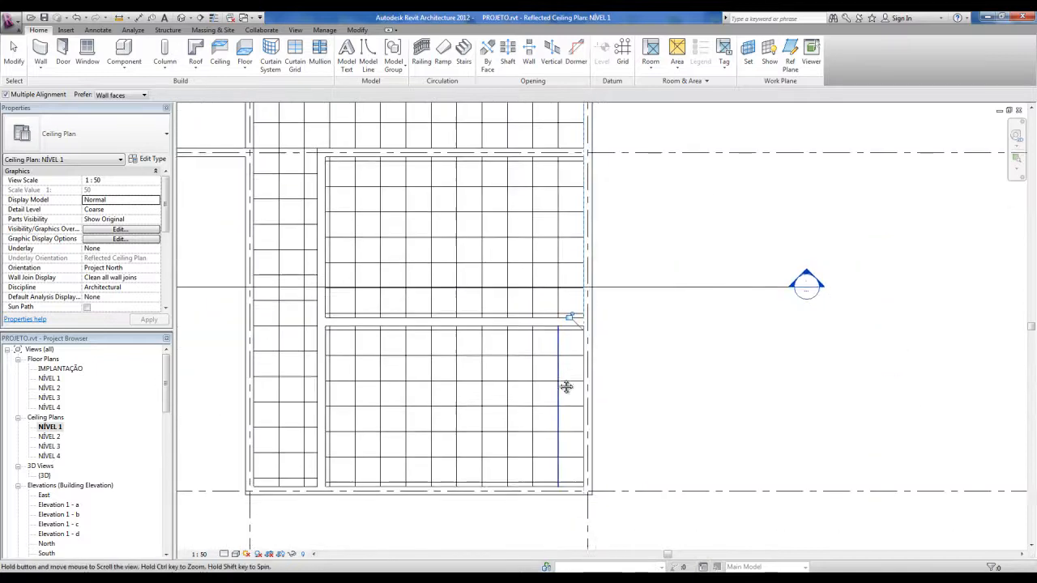
{"action": "middle_click_drag", "start_coordinate": [565, 369], "coordinate": [567, 399]}
{"action": "key", "text": "Escape"}
{"action": "key", "text": "Escape"}
Align the horizontal ceiling grid lines of the small corner room and the large room with the inner face of the upper exterior wall.
{"action": "scroll", "coordinate": [610, 280], "scroll_direction": "down", "scroll_amount": 1}
{"action": "middle_click_drag", "start_coordinate": [613, 267], "coordinate": [611, 427]}
{"action": "scroll", "coordinate": [517, 131], "scroll_direction": "up", "scroll_amount": 2}
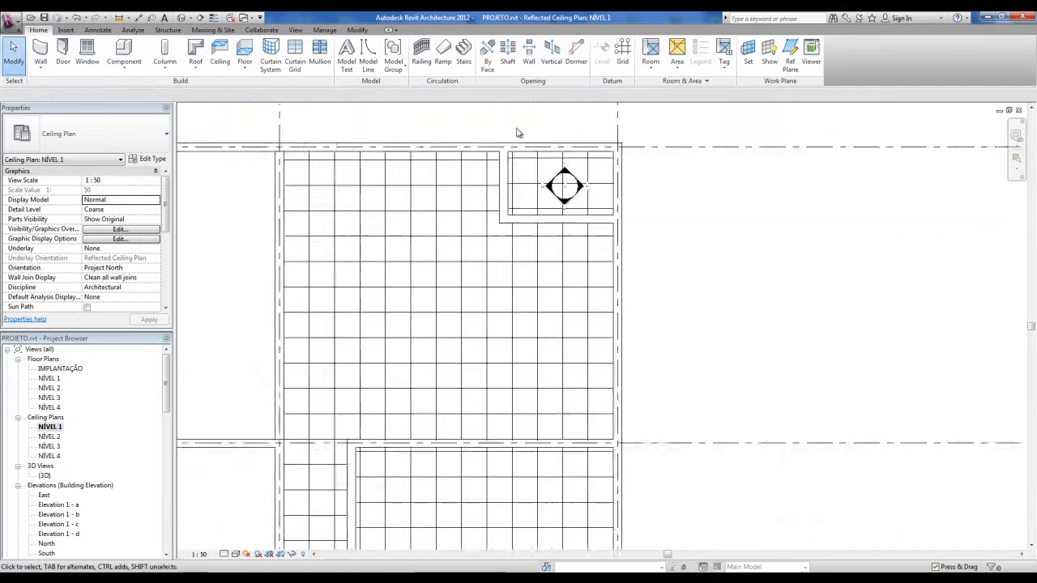
{"action": "key", "text": "a"}
{"action": "key", "text": "l"}
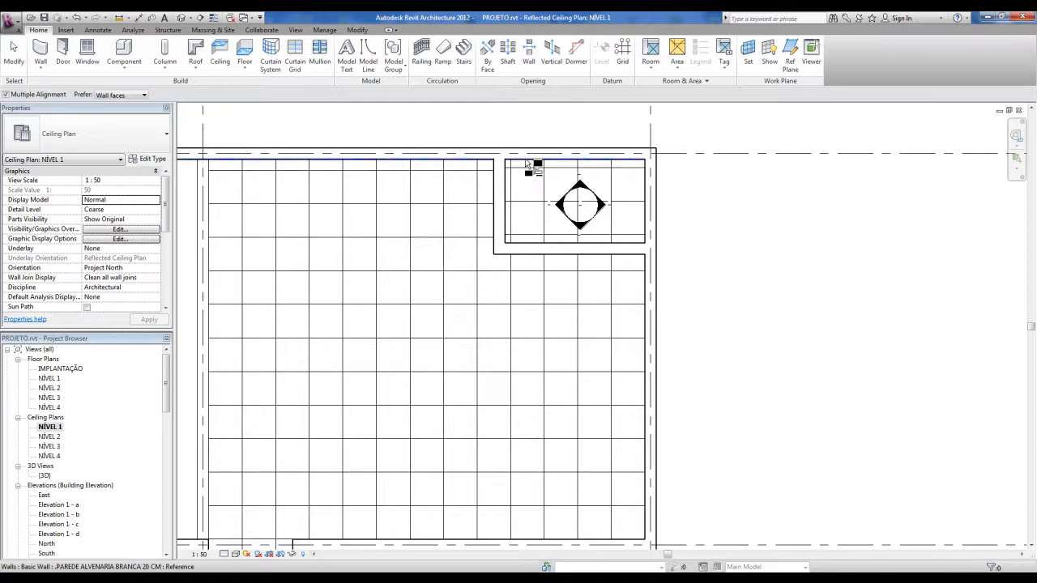
{"action": "left_click", "coordinate": [485, 161]}
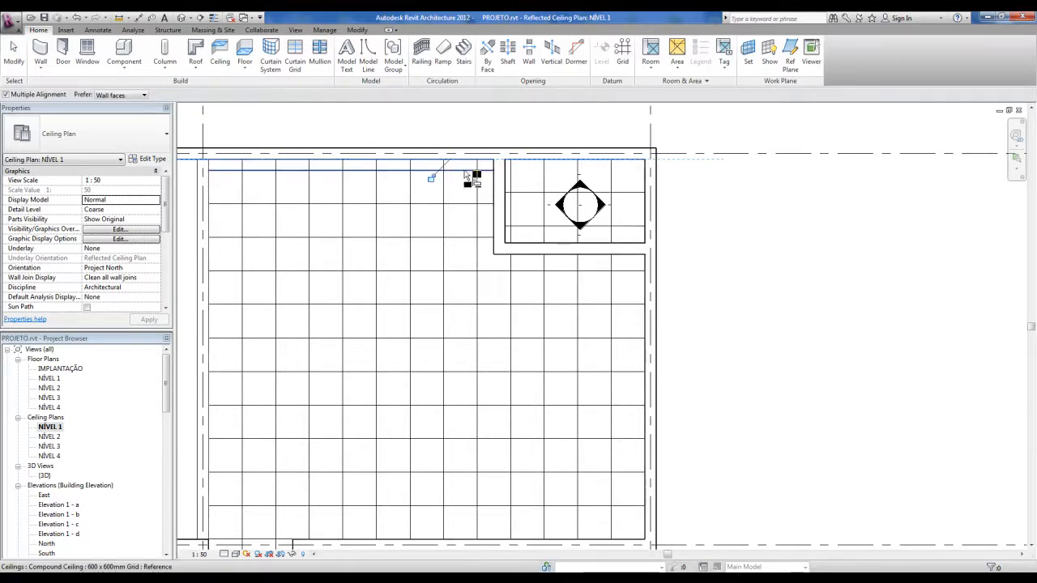
{"action": "left_click", "coordinate": [467, 204]}
{"action": "scroll", "coordinate": [470, 227], "scroll_direction": "down", "scroll_amount": 1}
{"action": "middle_click_drag", "start_coordinate": [491, 364], "coordinate": [489, 285]}
{"action": "key", "text": "Escape"}
{"action": "key", "text": "Escape"}
Align the horizontal ceiling grid lines of the middle and lower rooms with the corridor's grid lines.
{"action": "middle_click_drag", "start_coordinate": [473, 374], "coordinate": [540, 219]}
{"action": "scroll", "coordinate": [636, 277], "scroll_direction": "up", "scroll_amount": 2}
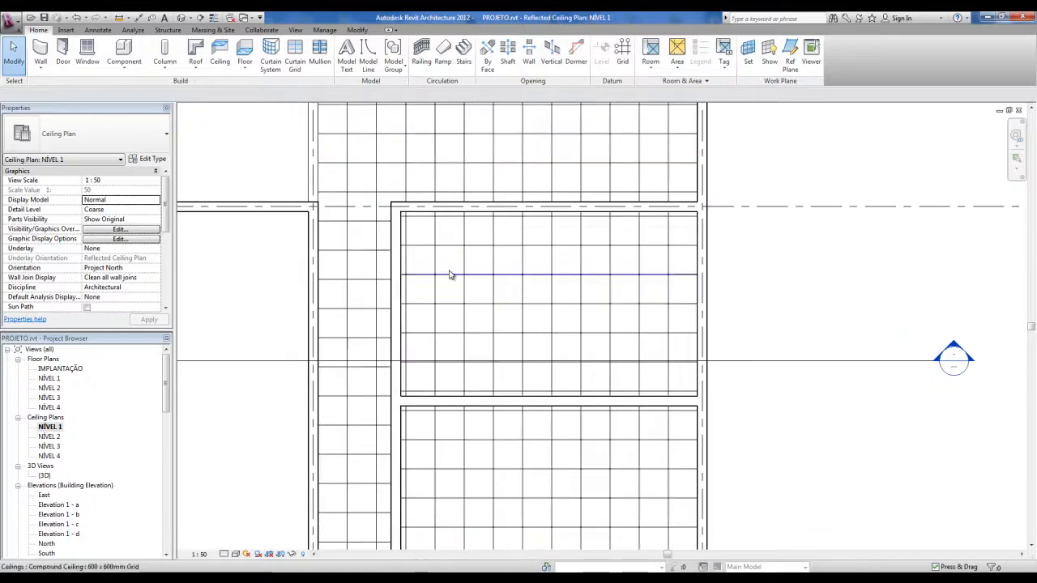
{"action": "key", "text": "a"}
{"action": "key", "text": "l"}
{"action": "left_click", "coordinate": [361, 251]}
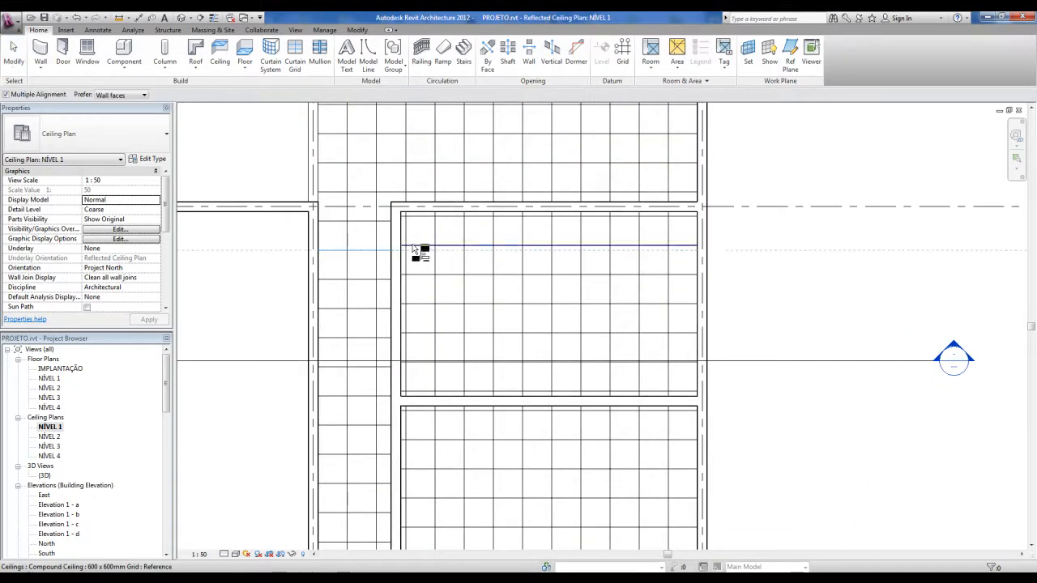
{"action": "left_click", "coordinate": [413, 246]}
{"action": "middle_click_drag", "start_coordinate": [409, 324], "coordinate": [425, 261]}
{"action": "left_click", "coordinate": [390, 363]}
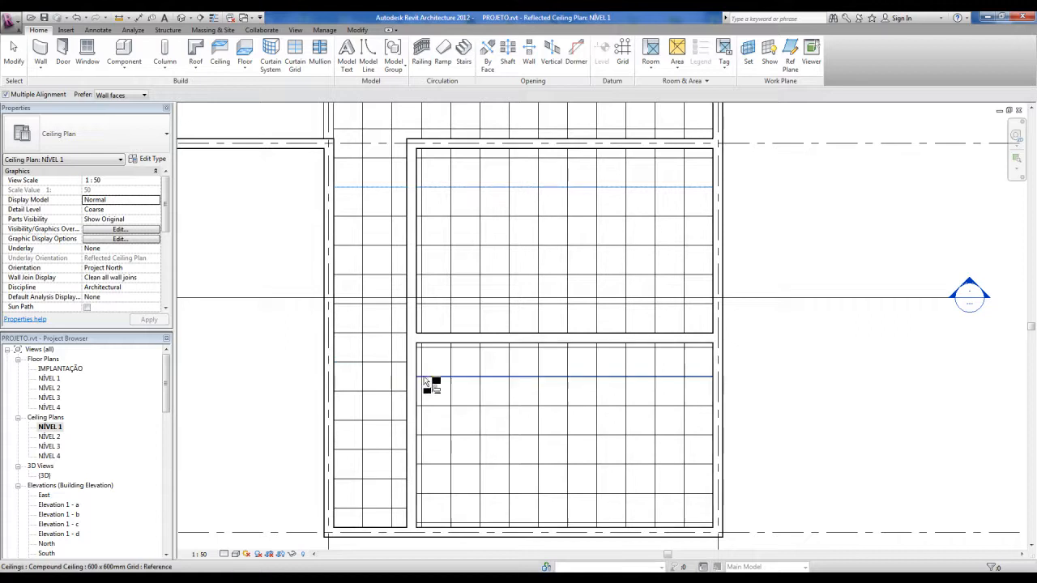
{"action": "left_click", "coordinate": [435, 377]}
{"action": "key", "text": "Escape"}
{"action": "key", "text": "Escape"}
{"action": "scroll", "coordinate": [421, 343], "scroll_direction": "down", "scroll_amount": 3}
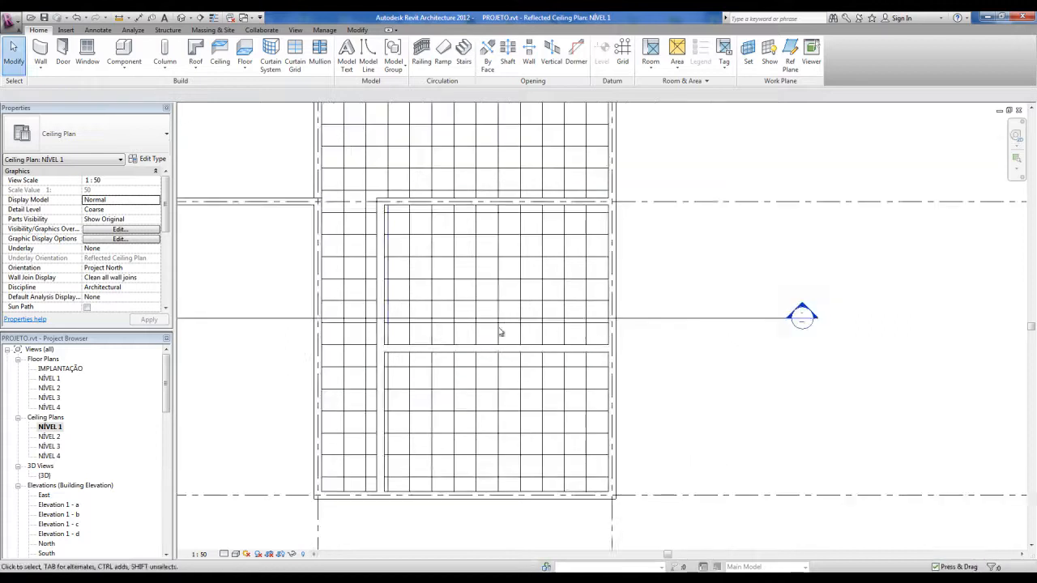
Start placing a component and open the Lighting Fixtures folder of the Metric Library for loading a family.
{"action": "mouse_move", "coordinate": [695, 239]}
{"action": "middle_mouse_down"}
{"action": "mouse_move", "coordinate": [695, 328]}
{"action": "mouse_move", "coordinate": [697, 303]}
{"action": "mouse_move", "coordinate": [710, 315]}
{"action": "mouse_move", "coordinate": [735, 298]}
{"action": "mouse_move", "coordinate": [710, 315]}
{"action": "middle_mouse_up"}
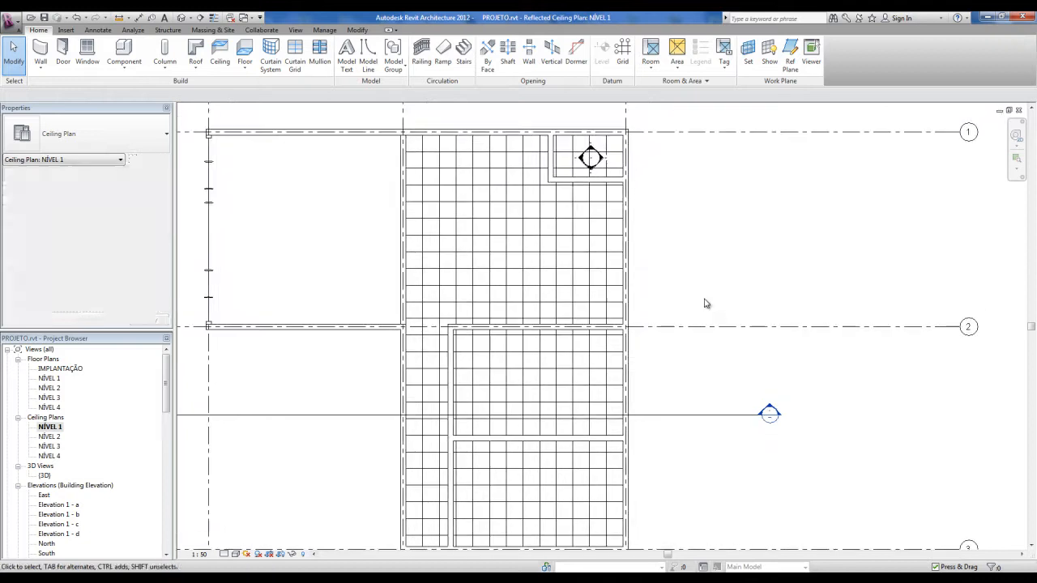
{"action": "scroll", "coordinate": [706, 295], "scroll_direction": "down", "scroll_amount": 1}
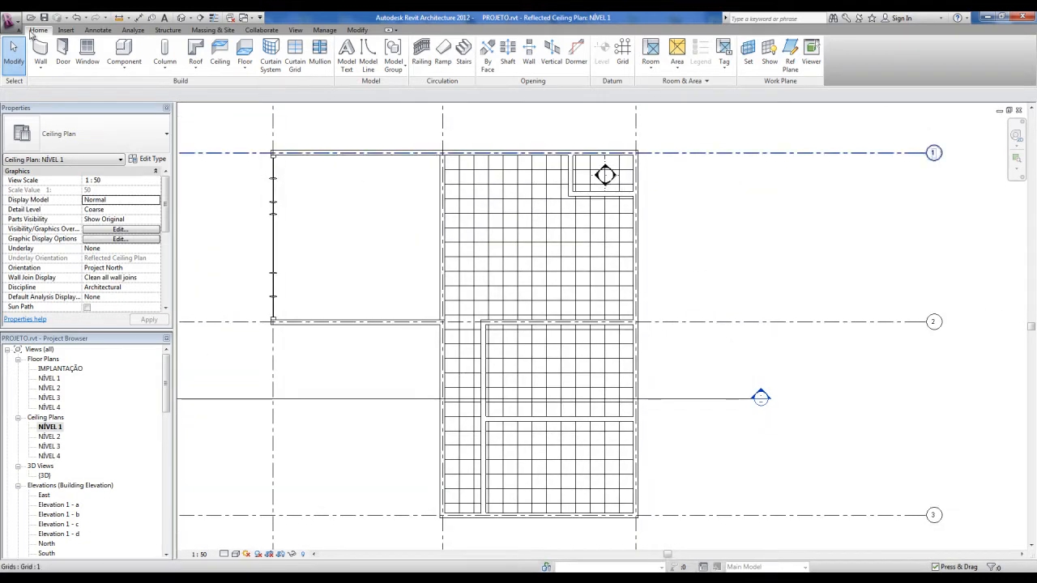
{"action": "left_click", "coordinate": [124, 51]}
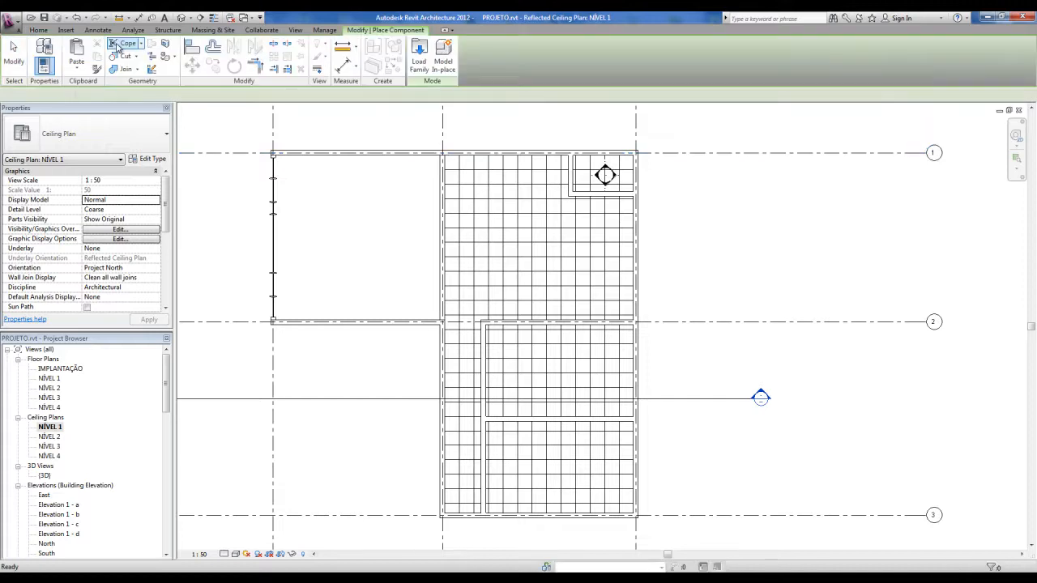
{"action": "left_click", "coordinate": [416, 65]}
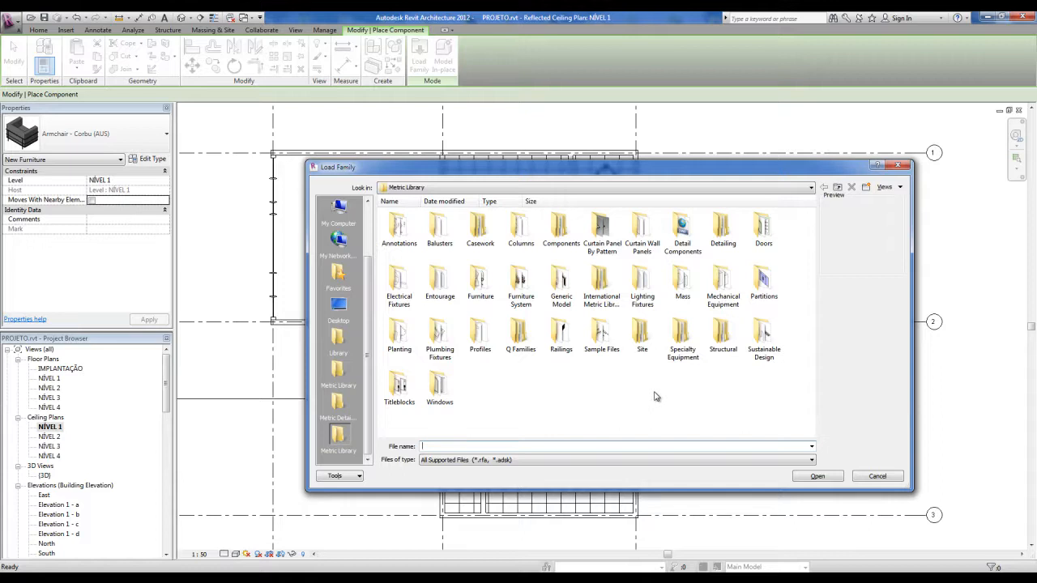
{"action": "double_click", "coordinate": [646, 297]}
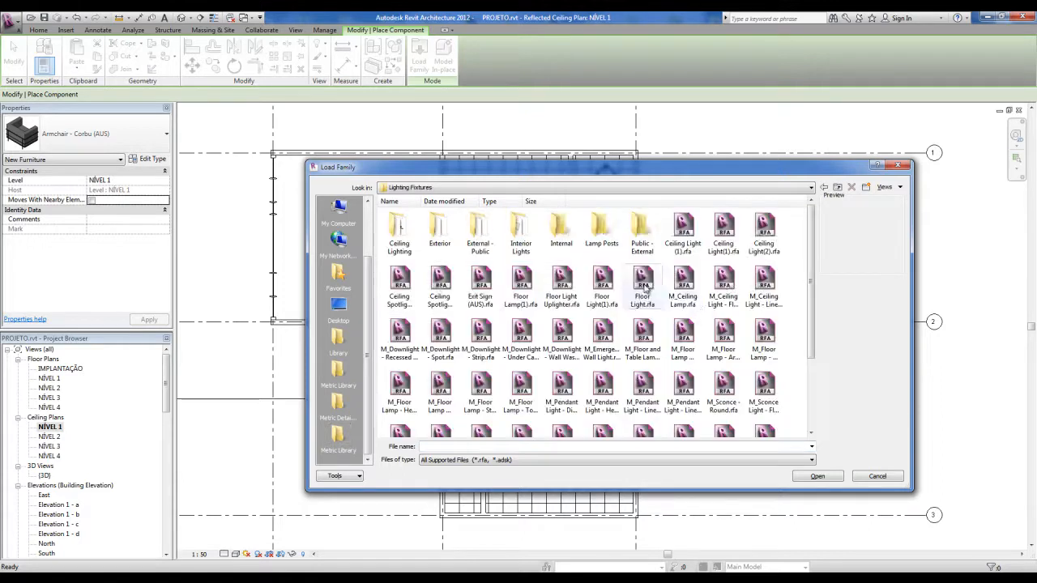
Browse the lighting fixture families and load M_Troffer Light - Parabolic Square.rfa into the project.
{"action": "left_click_drag", "start_coordinate": [811, 281], "coordinate": [818, 237]}
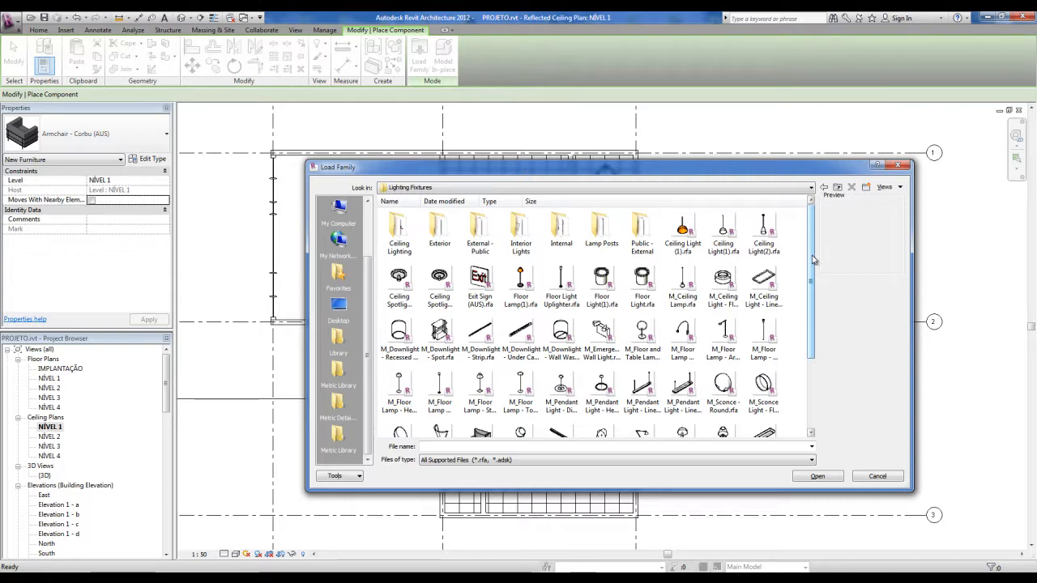
{"action": "left_click_drag", "start_coordinate": [814, 260], "coordinate": [814, 333]}
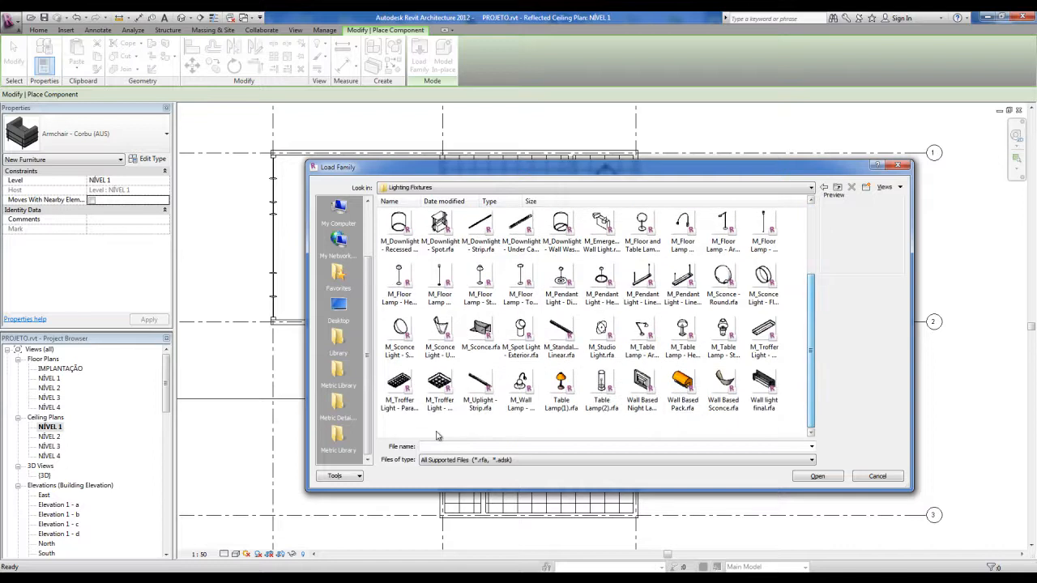
{"action": "left_click", "coordinate": [405, 382]}
{"action": "left_click", "coordinate": [439, 384]}
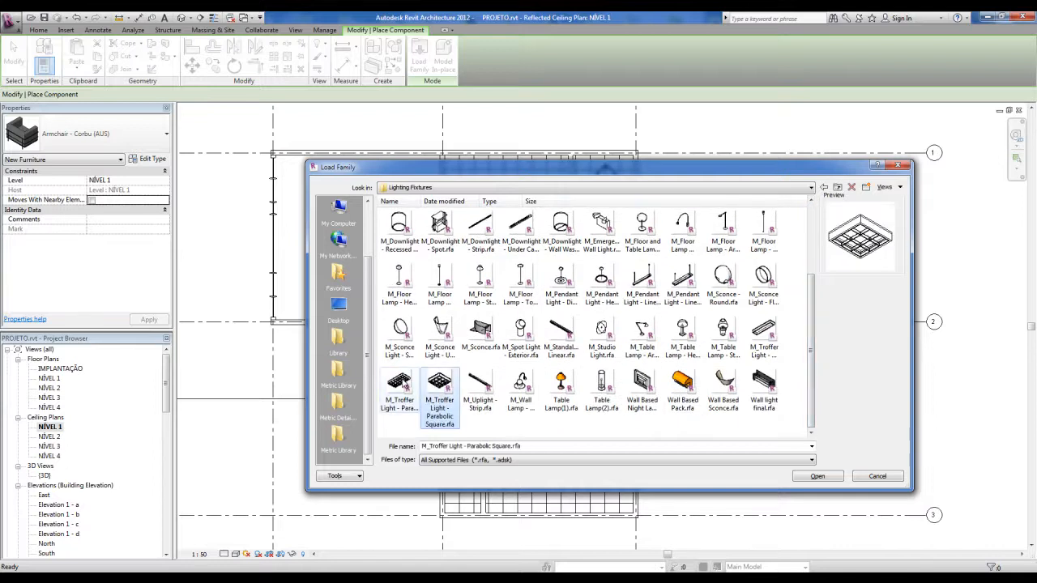
{"action": "left_click", "coordinate": [439, 329]}
{"action": "left_click", "coordinate": [401, 331]}
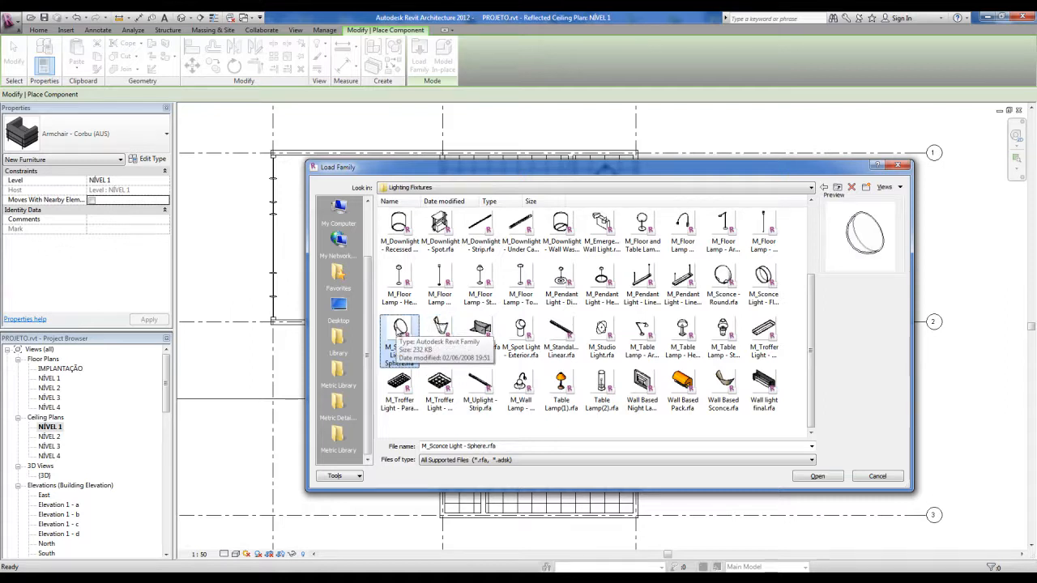
{"action": "left_click", "coordinate": [397, 298]}
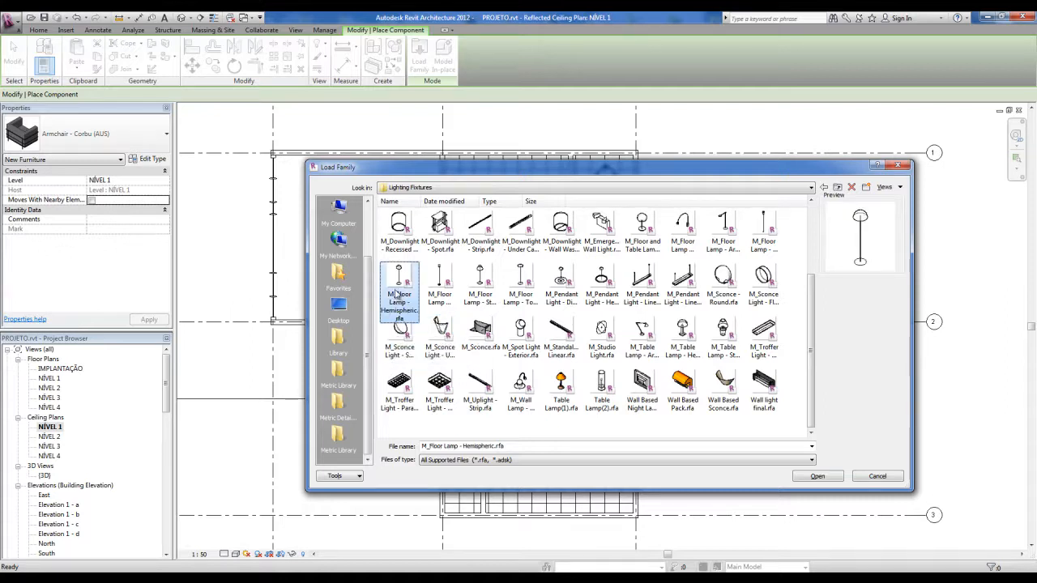
{"action": "left_click", "coordinate": [485, 298]}
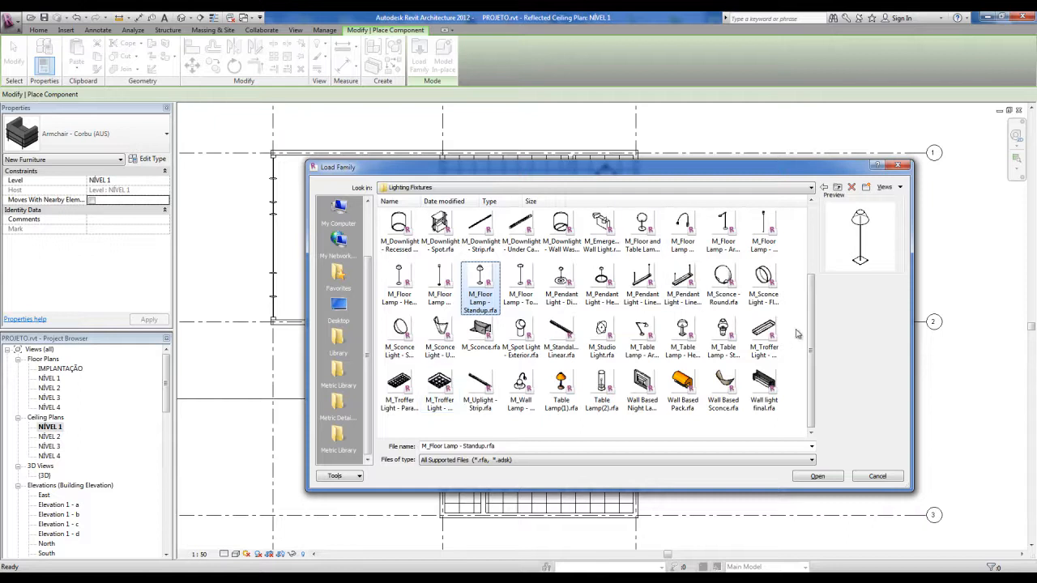
{"action": "left_click", "coordinate": [448, 380]}
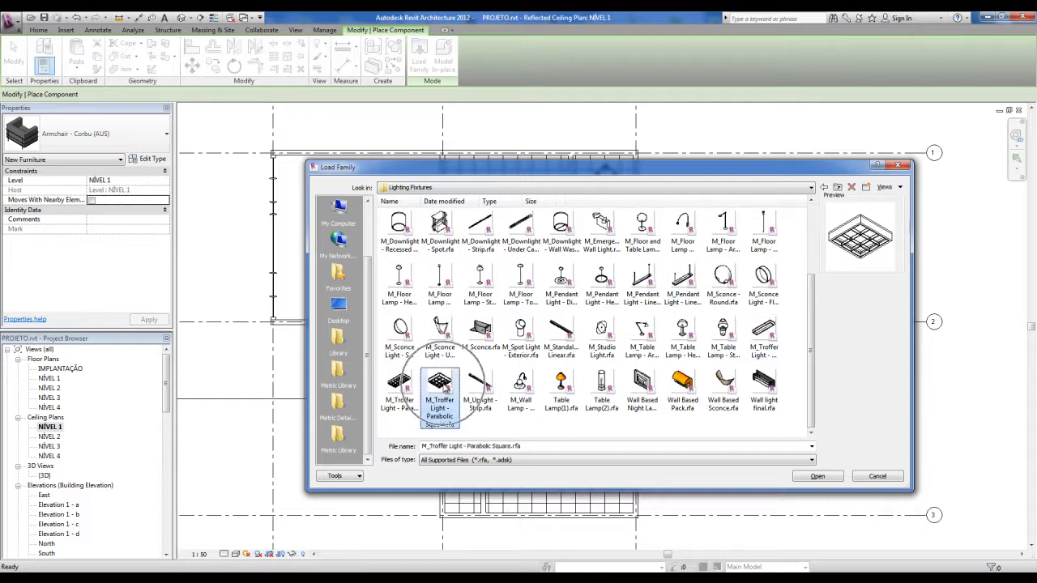
{"action": "left_click", "coordinate": [828, 477]}
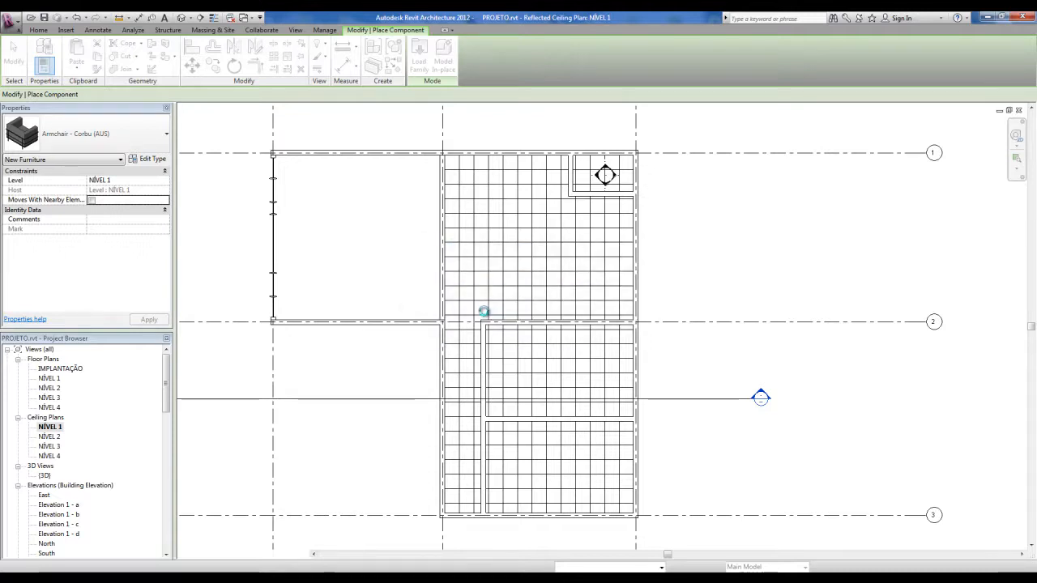
Place one 0600x0600mm(2 Lamp) - 120V troffer on the large room's ceiling, near its upper left part, and end placement.
{"action": "scroll", "coordinate": [482, 189], "scroll_direction": "up", "scroll_amount": 5}
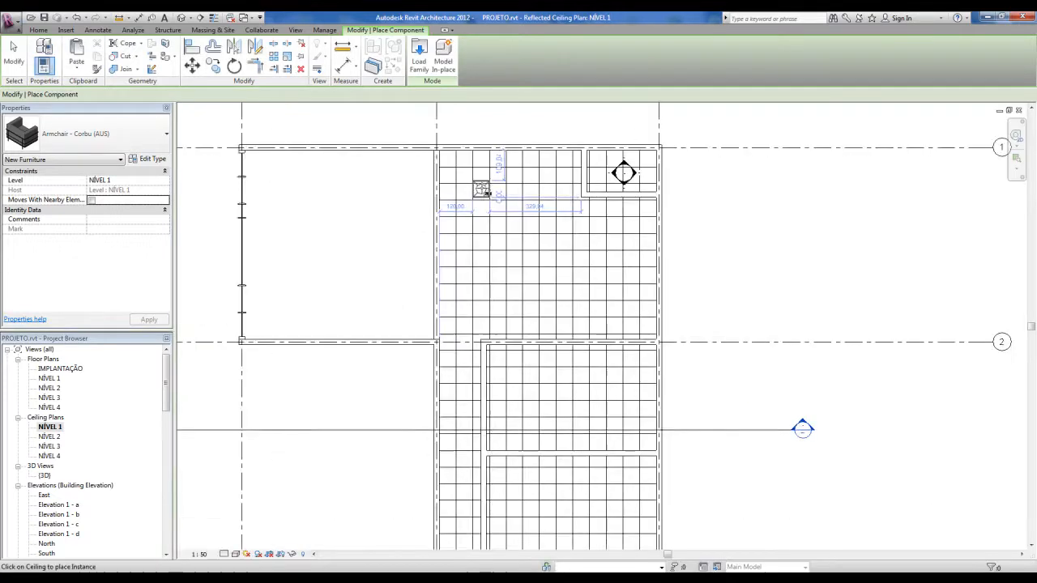
{"action": "scroll", "coordinate": [482, 189], "scroll_direction": "up", "scroll_amount": 1}
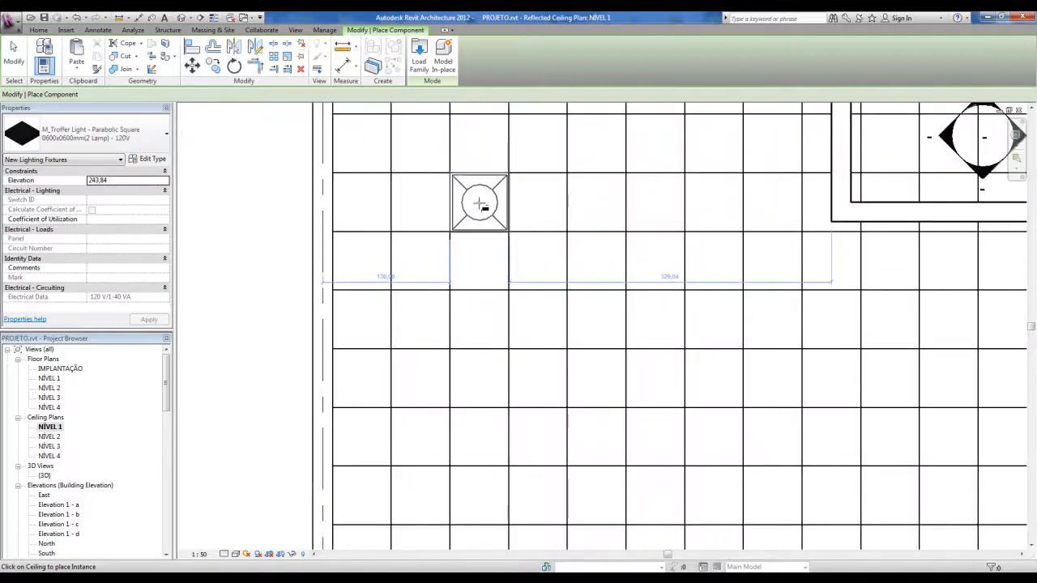
{"action": "left_click", "coordinate": [481, 215]}
{"action": "middle_click_drag", "start_coordinate": [490, 279], "coordinate": [486, 223]}
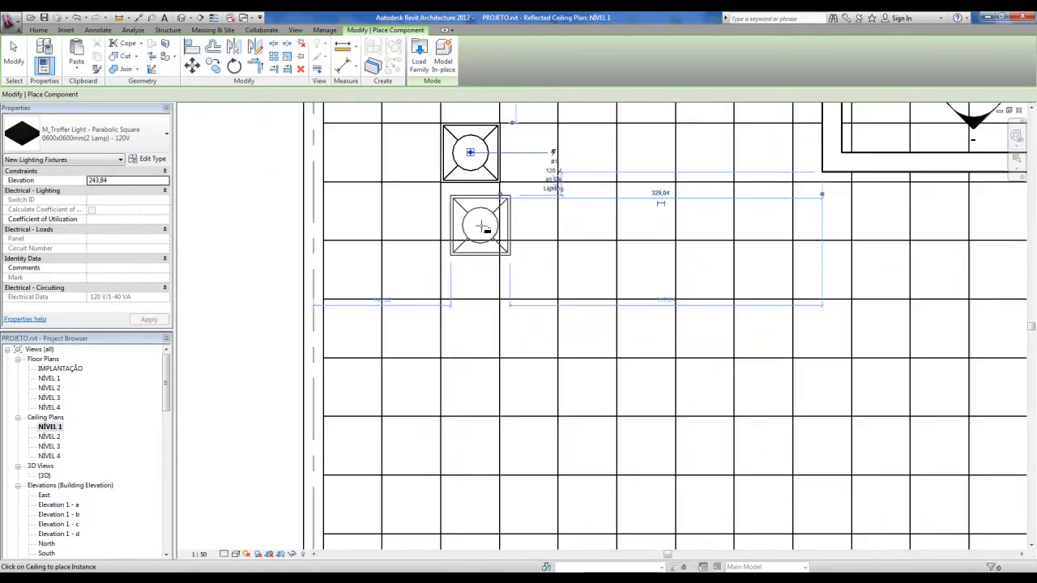
{"action": "key", "text": "Escape"}
{"action": "key", "text": "Escape"}
Align the upper edge of the placed troffer with the nearest horizontal ceiling grid line above it.
{"action": "scroll", "coordinate": [477, 187], "scroll_direction": "up", "scroll_amount": 4}
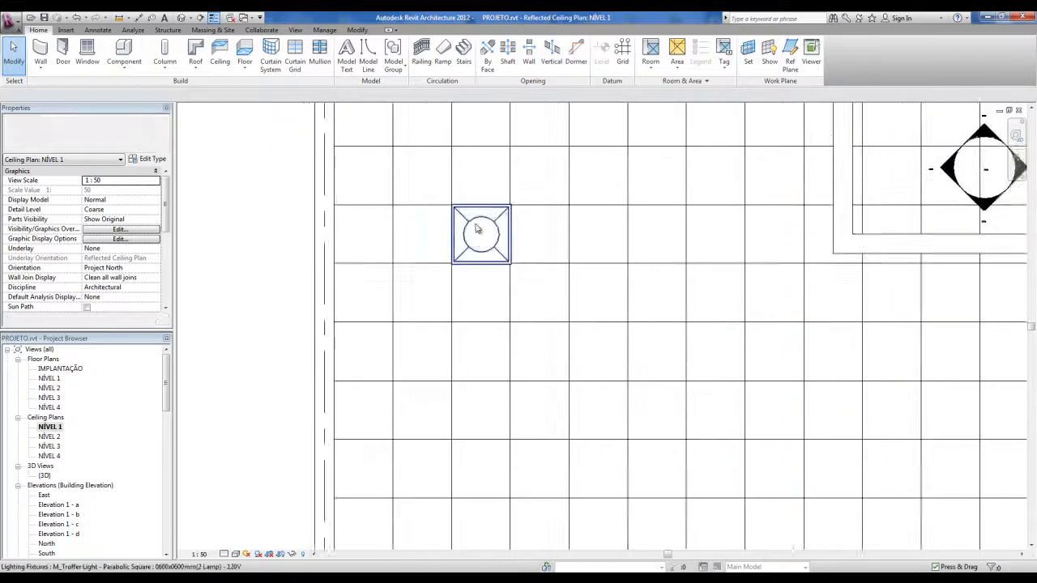
{"action": "left_click", "coordinate": [438, 209]}
{"action": "left_click_drag", "start_coordinate": [436, 209], "coordinate": [466, 260]}
{"action": "left_click", "coordinate": [415, 271]}
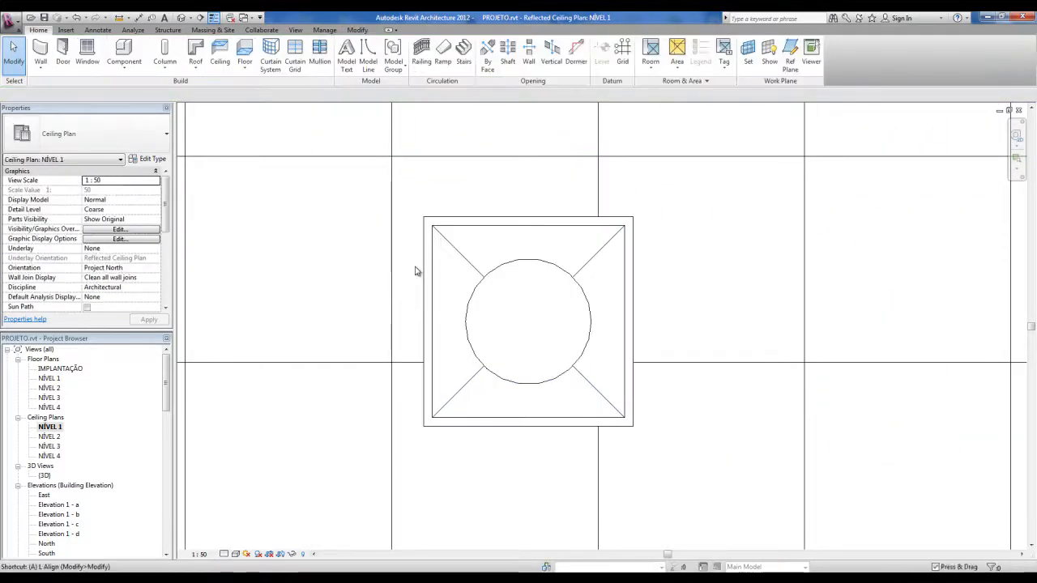
{"action": "key", "text": "a"}
{"action": "key", "text": "l"}
{"action": "left_click", "coordinate": [442, 157]}
{"action": "left_click", "coordinate": [452, 218]}
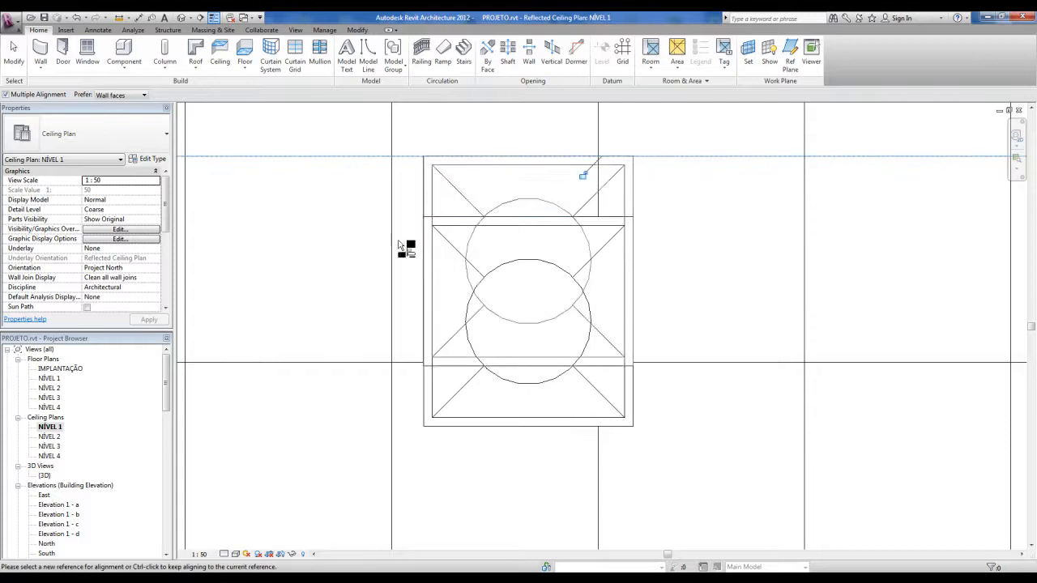
Align the troffer's left edge with the adjacent vertical ceiling grid line and end the alignment.
{"action": "left_click", "coordinate": [395, 256]}
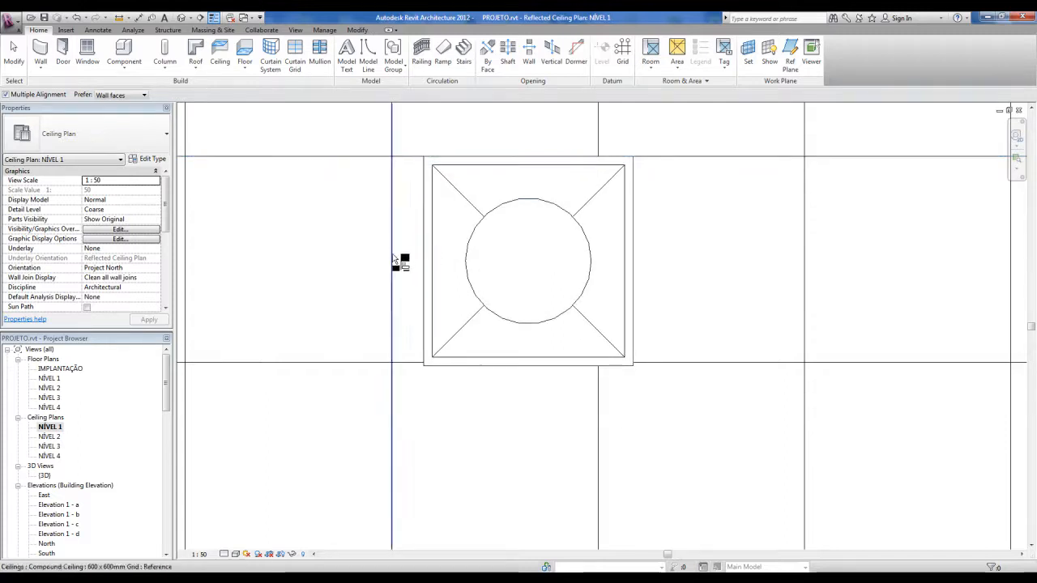
{"action": "left_click", "coordinate": [427, 259]}
{"action": "scroll", "coordinate": [454, 275], "scroll_direction": "down", "scroll_amount": 4}
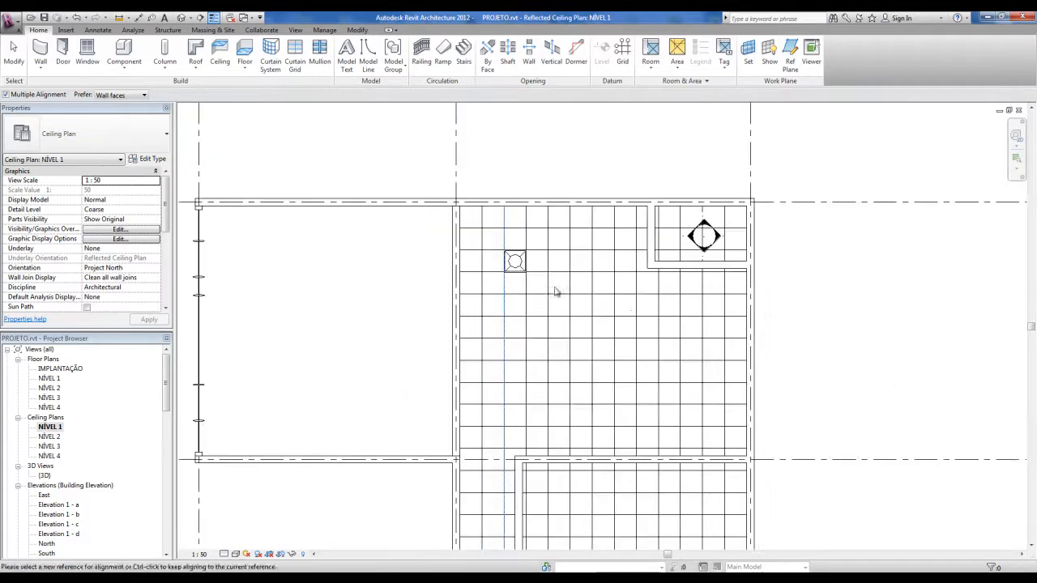
{"action": "key", "text": "Escape"}
{"action": "key", "text": "Escape"}
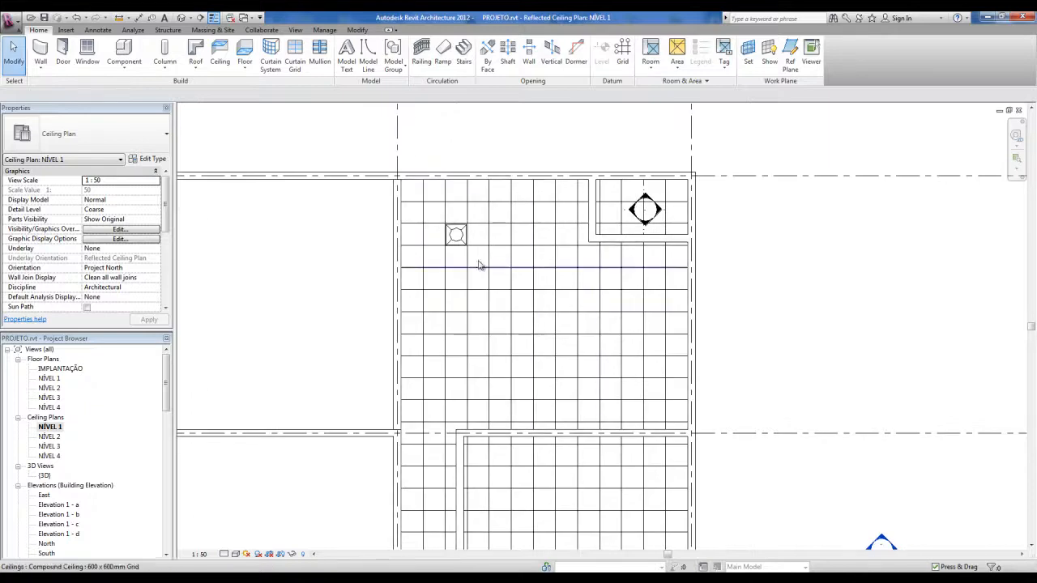
Copy the troffer straight down by two grid tiles, leaving one empty tile between the fixtures.
{"action": "left_click", "coordinate": [456, 236]}
{"action": "scroll", "coordinate": [457, 237], "scroll_direction": "up", "scroll_amount": 1}
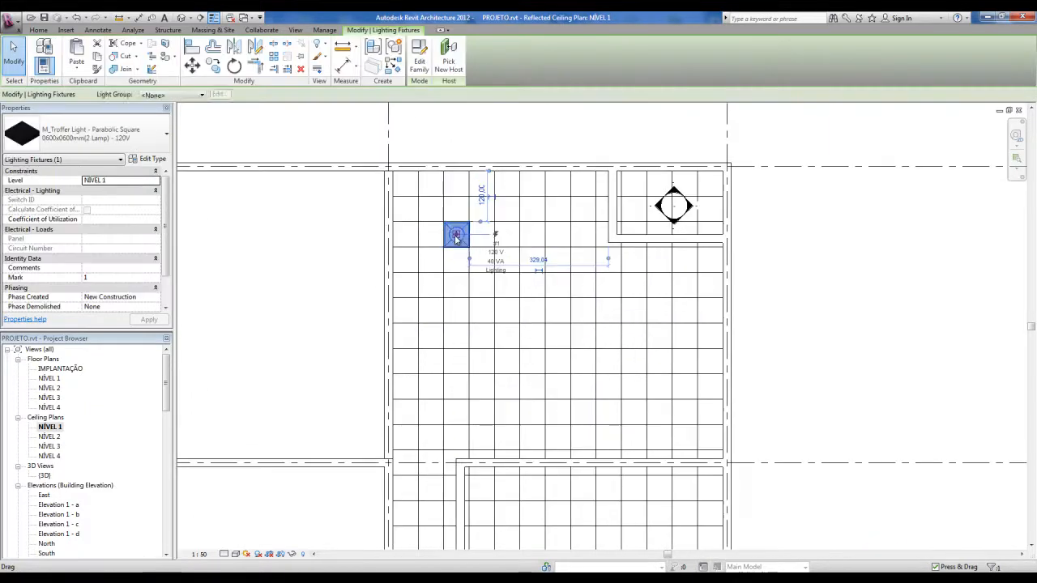
{"action": "key", "text": "m"}
{"action": "key", "text": "v"}
{"action": "left_click", "coordinate": [508, 223]}
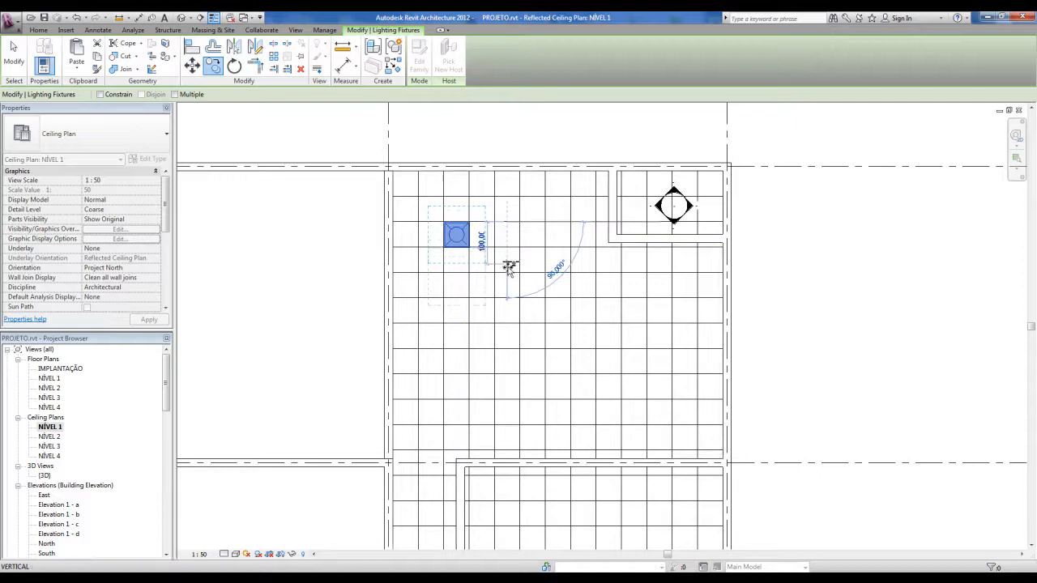
{"action": "left_click", "coordinate": [509, 273]}
{"action": "key", "text": "Escape"}
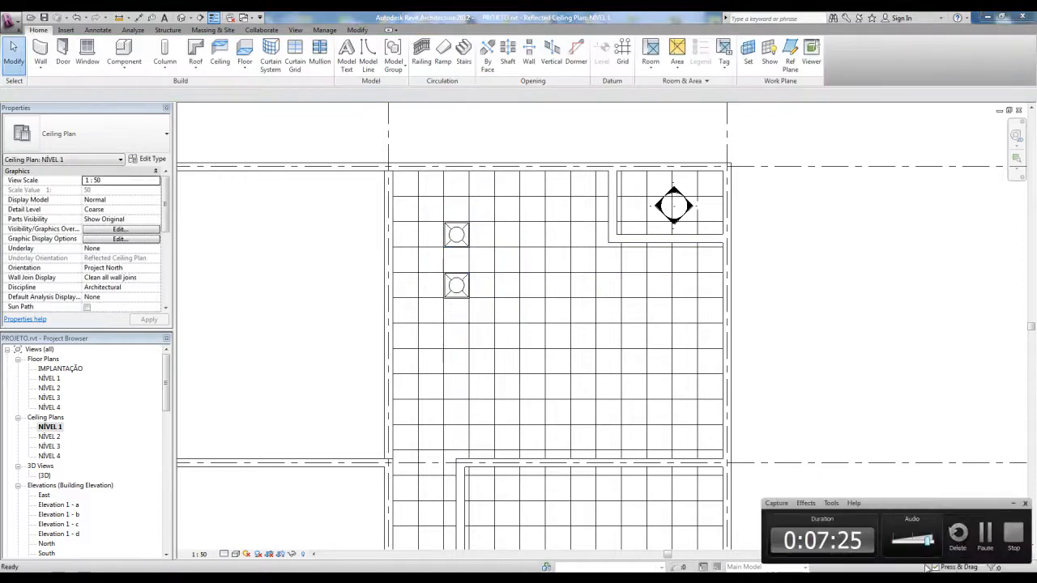
{"action": "left_click", "coordinate": [982, 535]}
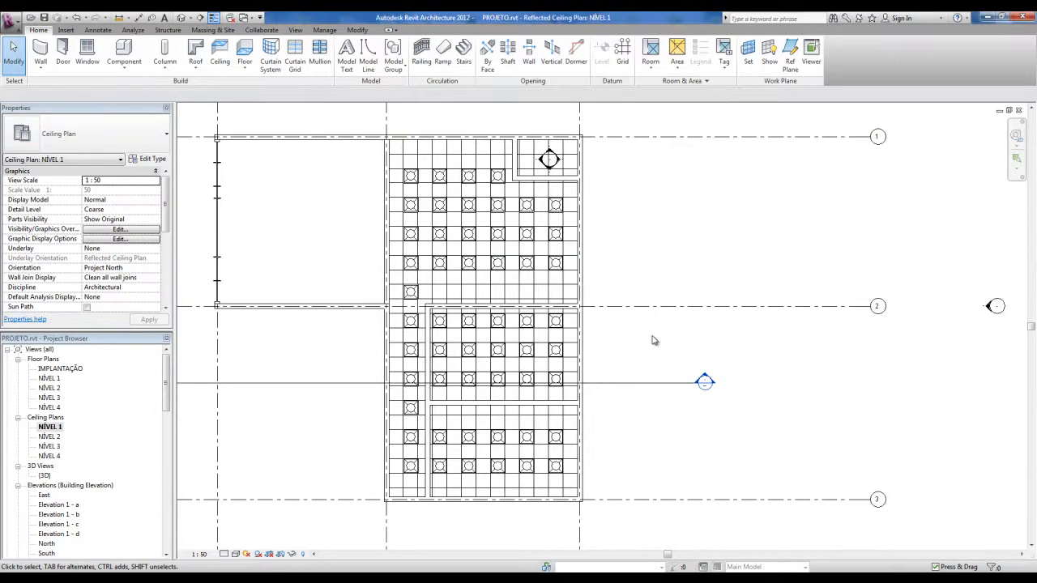
{"action": "middle_click_drag", "start_coordinate": [633, 365], "coordinate": [639, 367]}
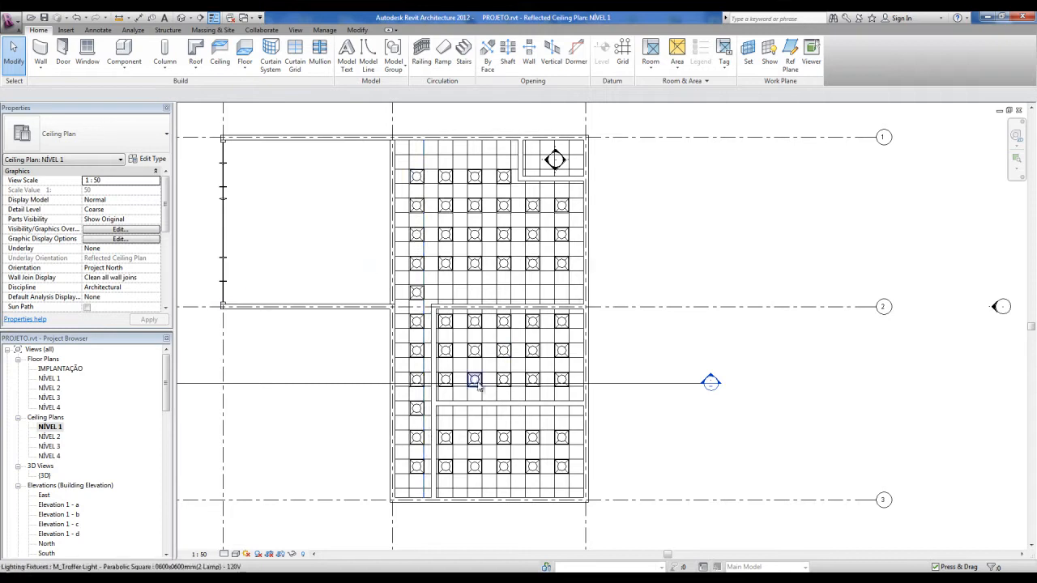
{"action": "scroll", "coordinate": [487, 452], "scroll_direction": "up", "scroll_amount": 2}
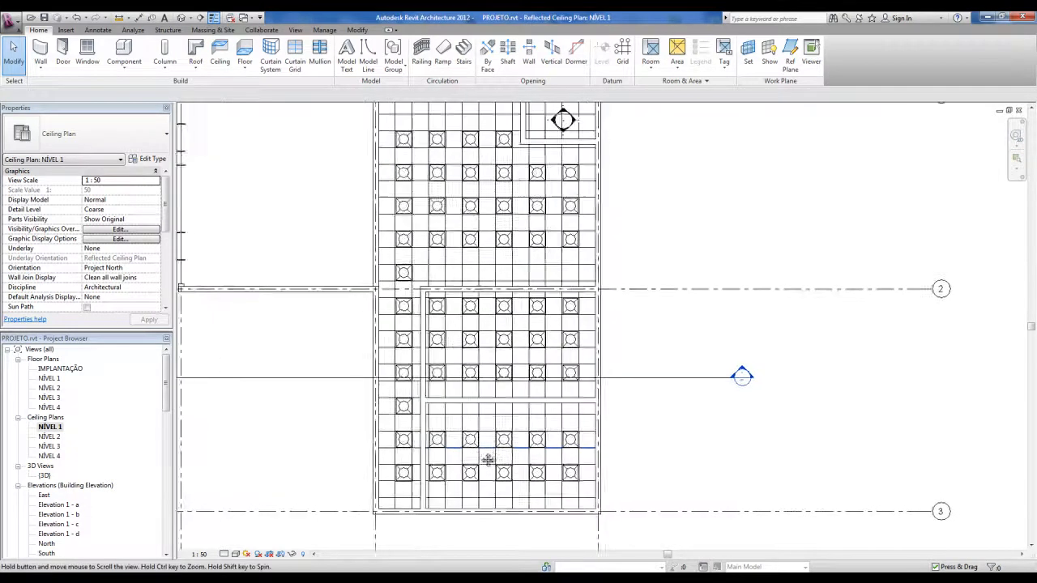
{"action": "middle_click_drag", "start_coordinate": [491, 456], "coordinate": [480, 471]}
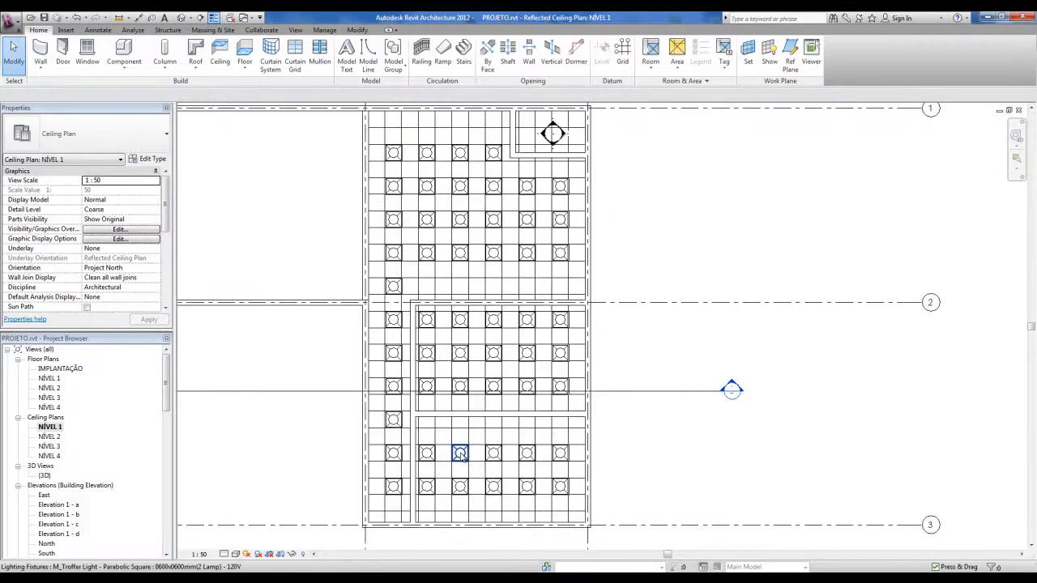
{"action": "scroll", "coordinate": [641, 349], "scroll_direction": "down", "scroll_amount": 1}
{"action": "middle_click_drag", "start_coordinate": [641, 345], "coordinate": [630, 346]}
{"action": "scroll", "coordinate": [494, 409], "scroll_direction": "up", "scroll_amount": 1}
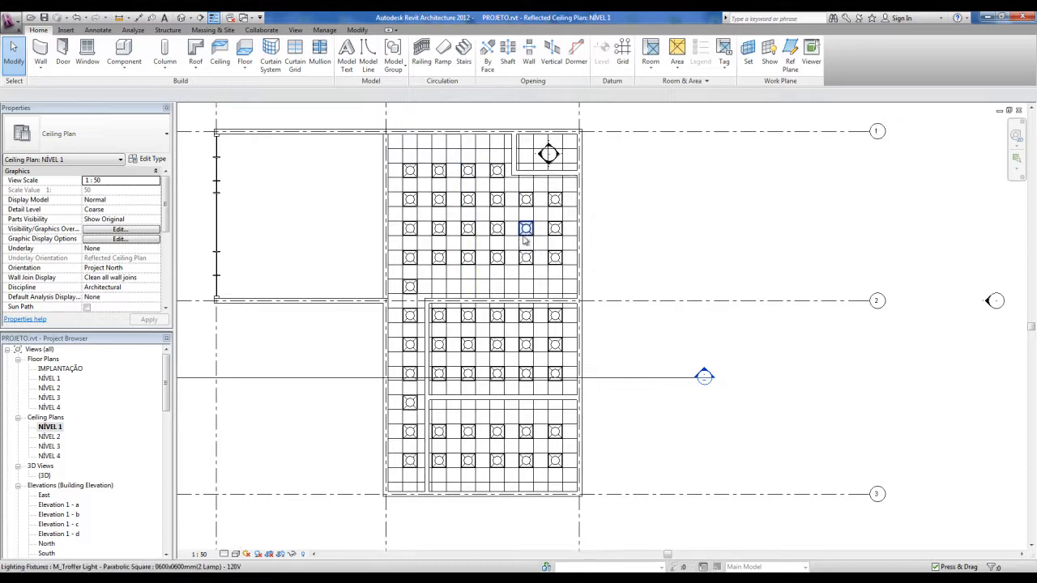
{"action": "scroll", "coordinate": [468, 316], "scroll_direction": "up", "scroll_amount": 1}
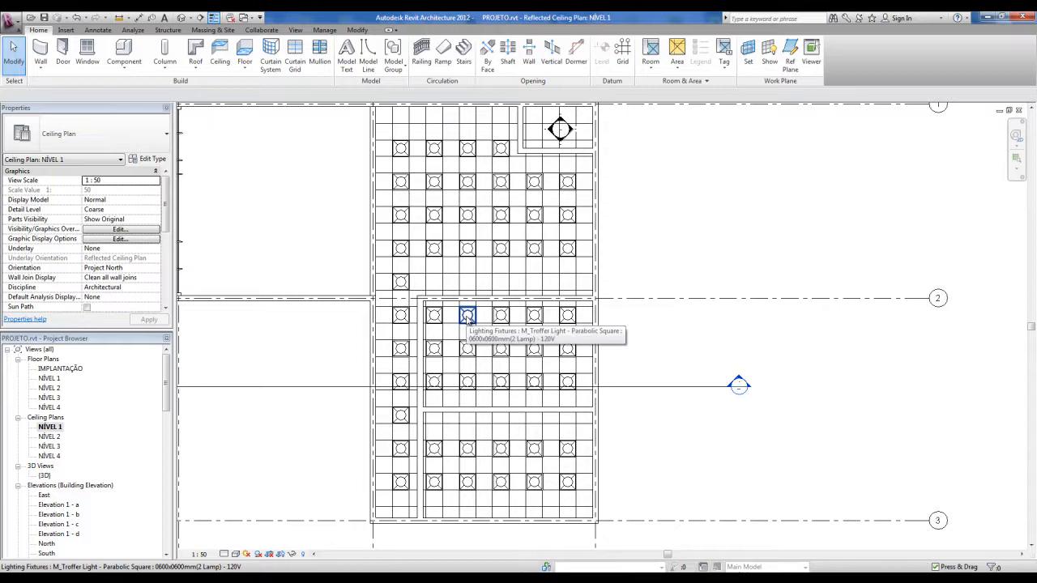
Examine the photometric type parameters of a troffer in the large room, then close them without changes and deselect the fixture.
{"action": "left_click", "coordinate": [467, 214]}
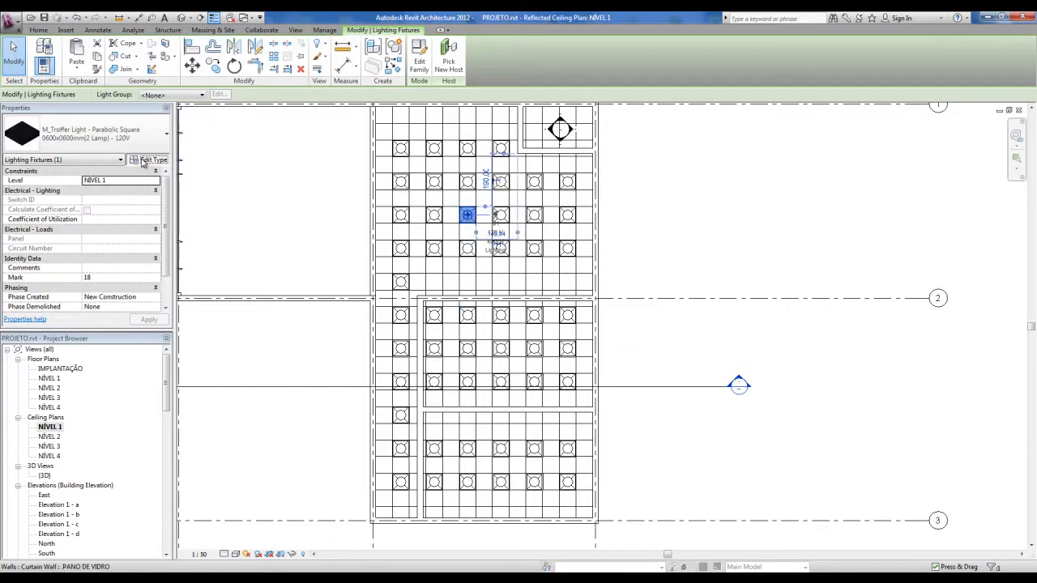
{"action": "left_click", "coordinate": [148, 160]}
{"action": "left_click_drag", "start_coordinate": [517, 217], "coordinate": [512, 318]}
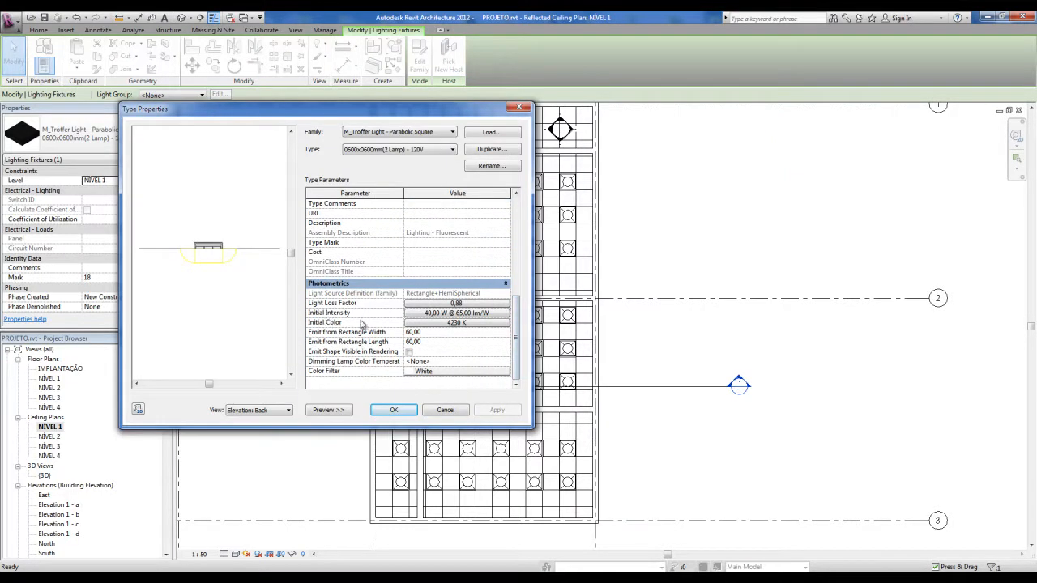
{"action": "left_click", "coordinate": [433, 316]}
{"action": "left_click", "coordinate": [463, 325]}
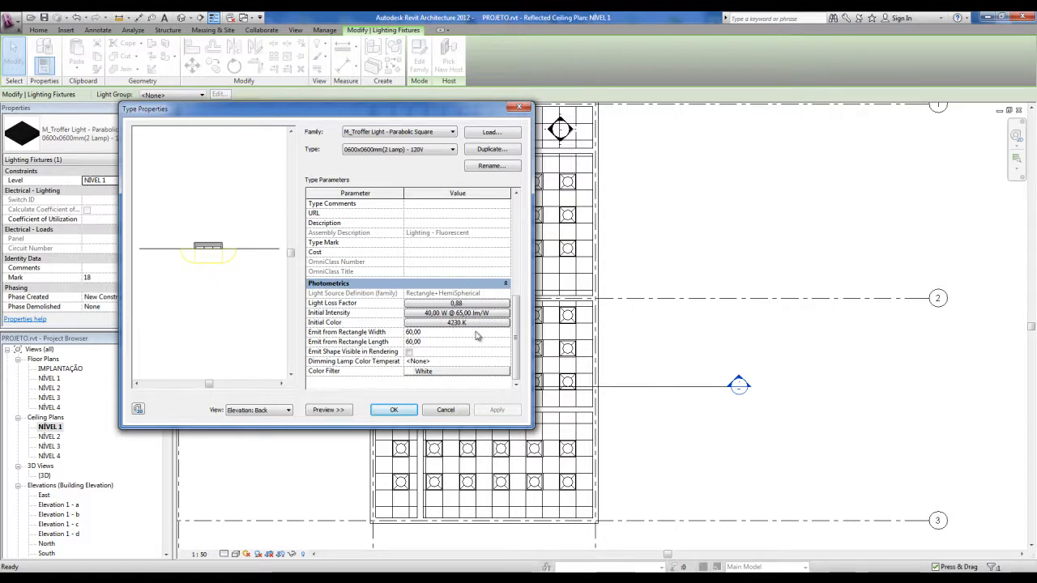
{"action": "left_click", "coordinate": [519, 107]}
{"action": "left_click", "coordinate": [731, 216]}
{"action": "scroll", "coordinate": [729, 215], "scroll_direction": "down", "scroll_amount": 1}
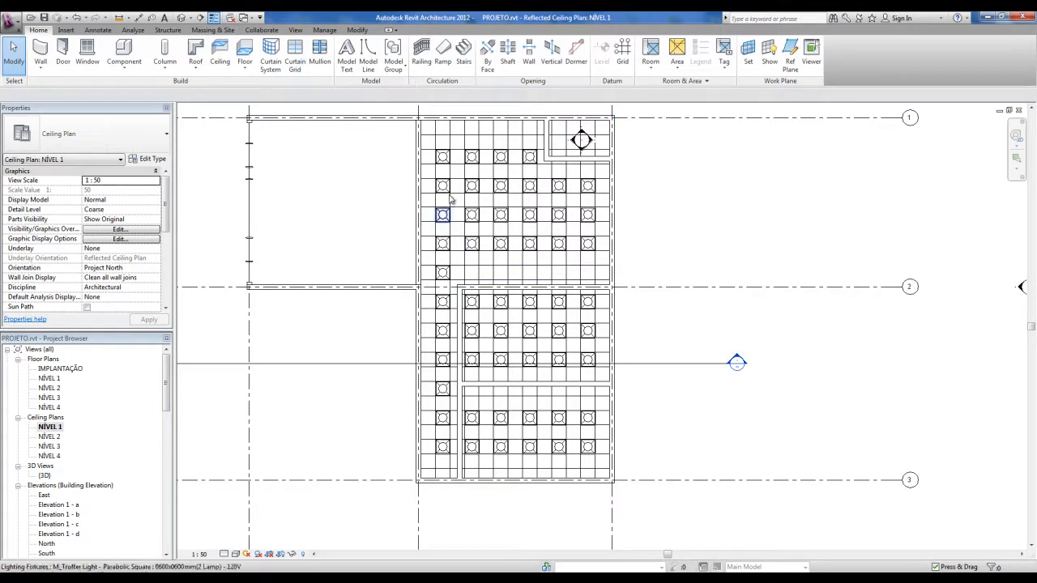
{"action": "left_click", "coordinate": [420, 147]}
{"action": "left_click", "coordinate": [384, 189]}
{"action": "scroll", "coordinate": [361, 138], "scroll_direction": "down", "scroll_amount": 2}
{"action": "left_click_drag", "start_coordinate": [367, 123], "coordinate": [580, 452]}
{"action": "left_click", "coordinate": [418, 56]}
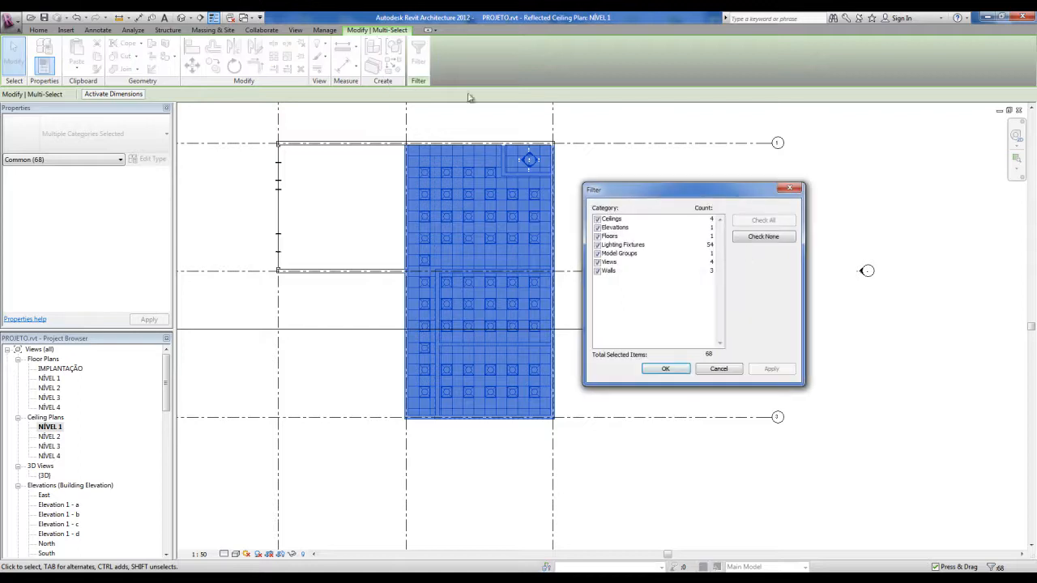
{"action": "left_click", "coordinate": [790, 189]}
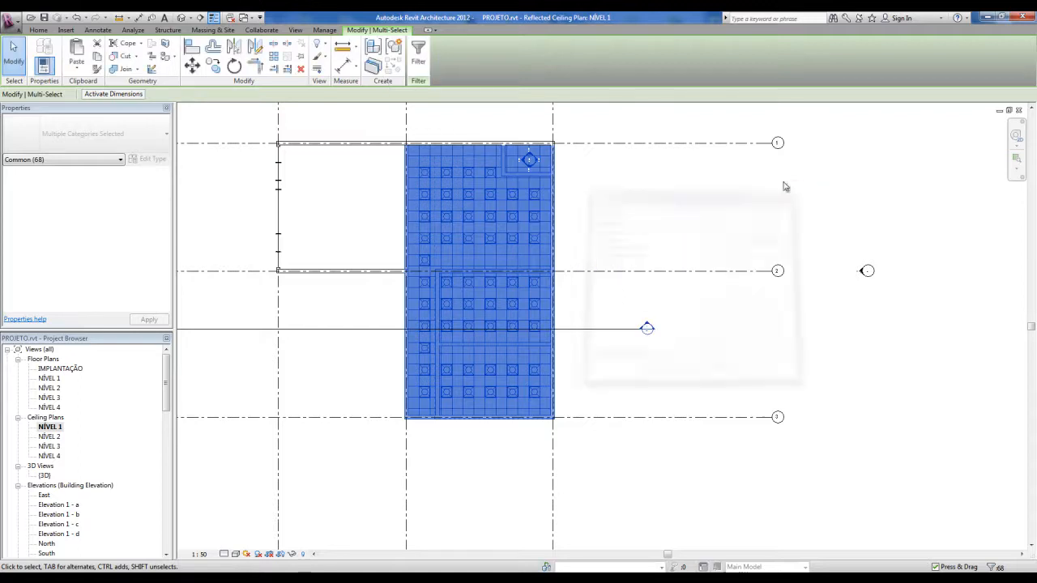
Select everything in the gridded ceiling area and filter the selection to only the Ceilings and Lighting Fixtures categories.
{"action": "left_click", "coordinate": [599, 127]}
{"action": "left_click_drag", "start_coordinate": [594, 441], "coordinate": [594, 442]}
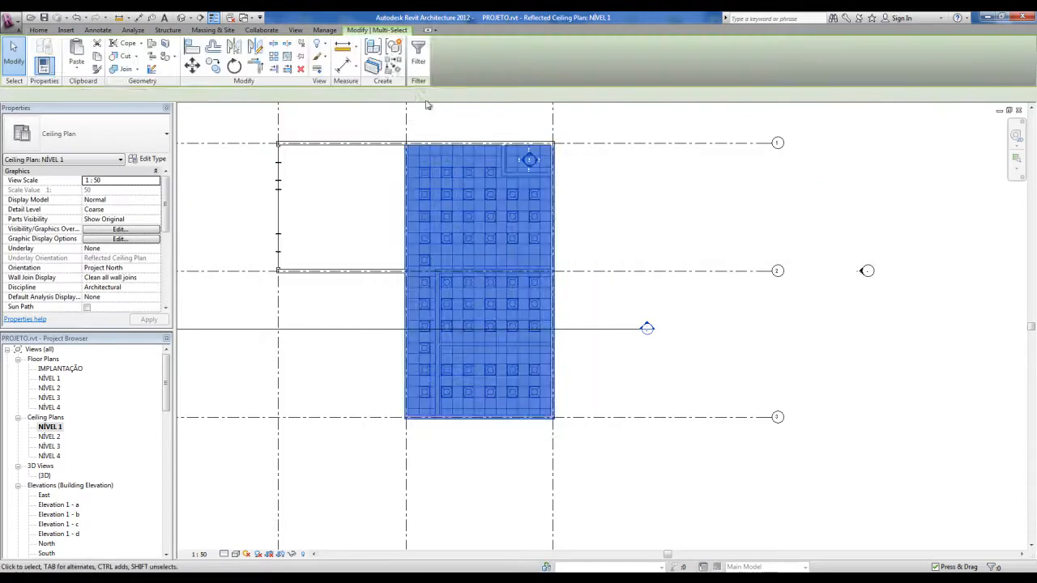
{"action": "left_click", "coordinate": [420, 60]}
{"action": "left_click", "coordinate": [753, 239]}
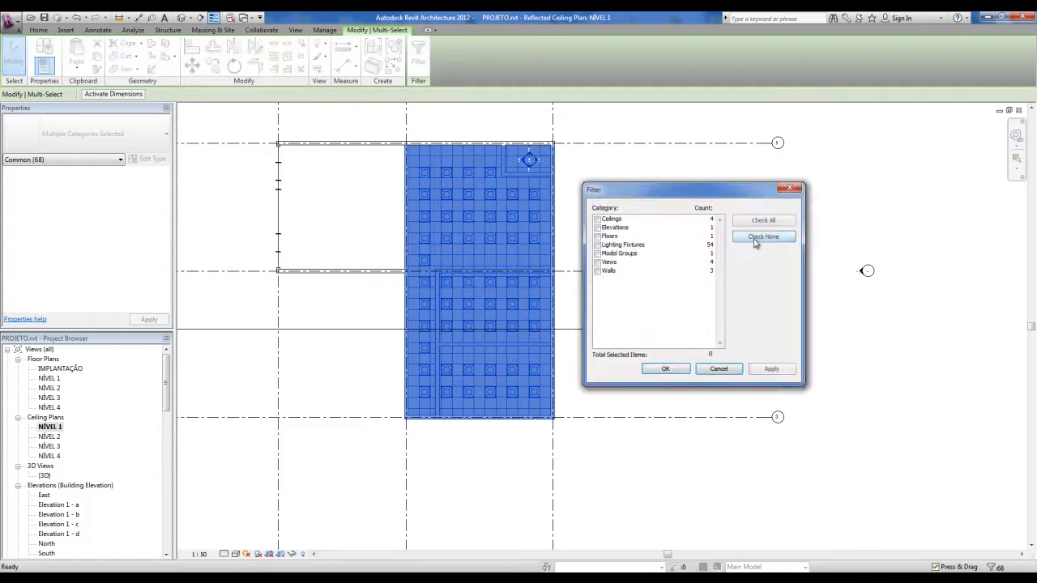
{"action": "left_click", "coordinate": [598, 219]}
{"action": "left_click", "coordinate": [598, 245]}
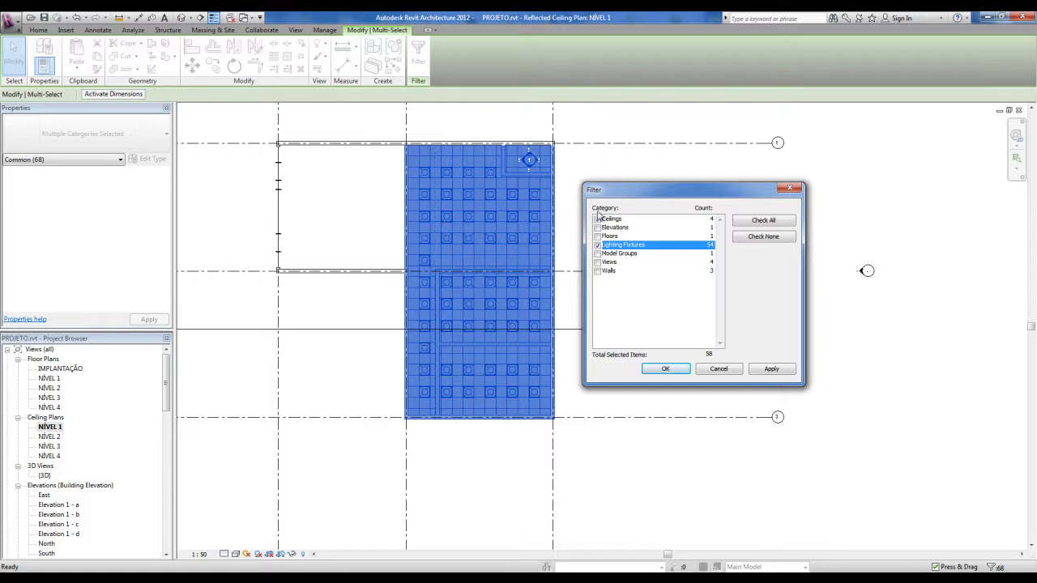
{"action": "left_click", "coordinate": [665, 369]}
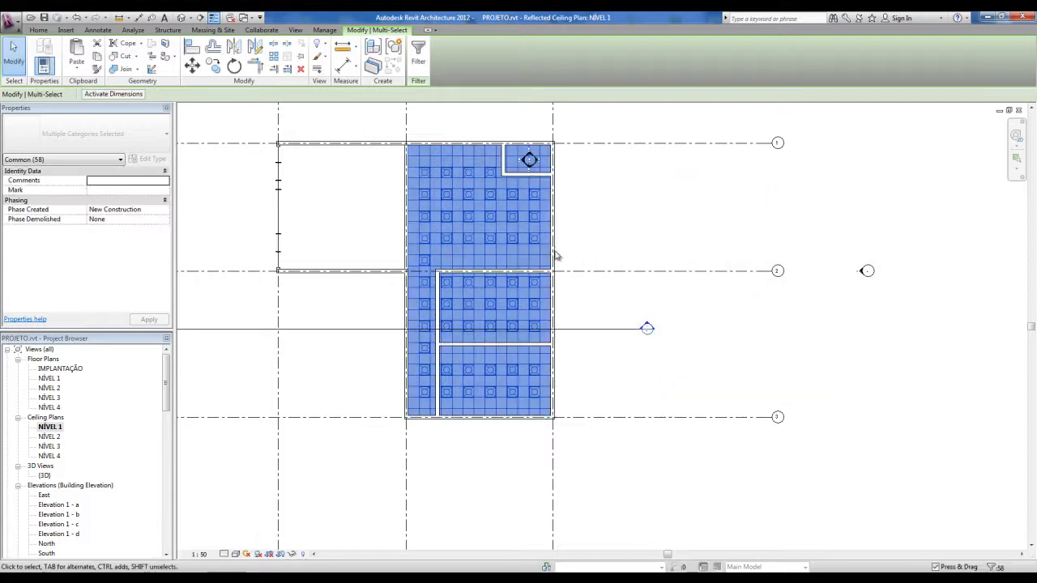
Create a model group named FORRO TIPO from the selected ceilings and lighting fixtures, then clear the selection.
{"action": "left_click", "coordinate": [396, 49]}
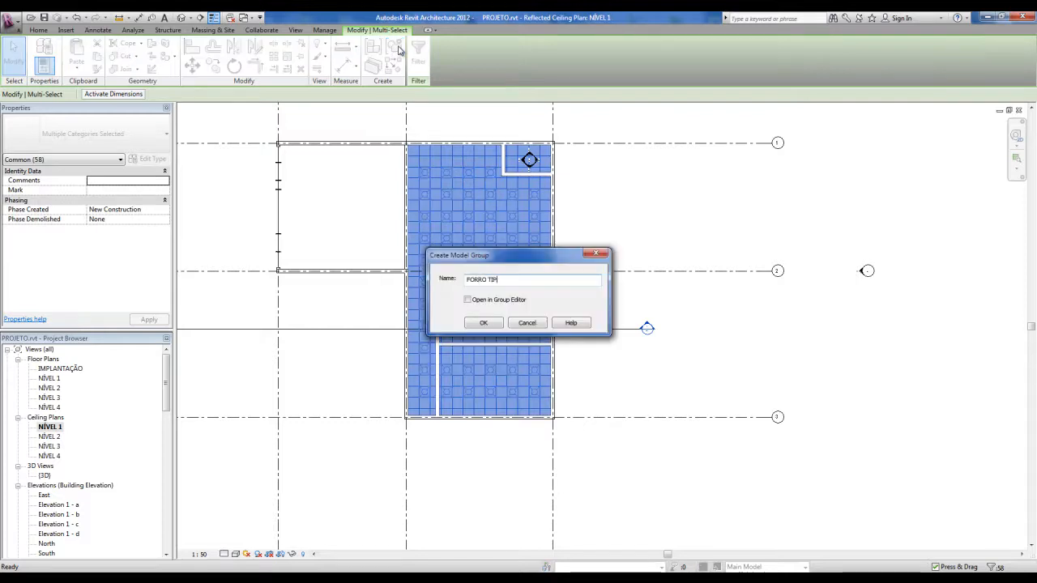
{"action": "left_click", "coordinate": [483, 324]}
{"action": "key", "text": "Escape"}
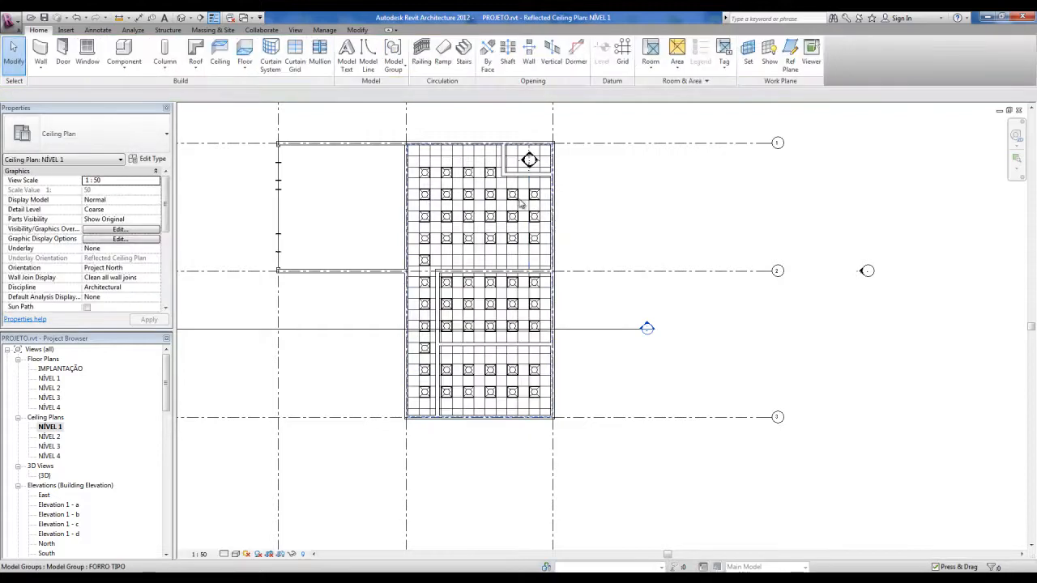
Copy the FORRO TIPO group to the clipboard and paste it aligned to levels NÍVEL 2 and NÍVEL 3.
{"action": "left_click", "coordinate": [520, 203]}
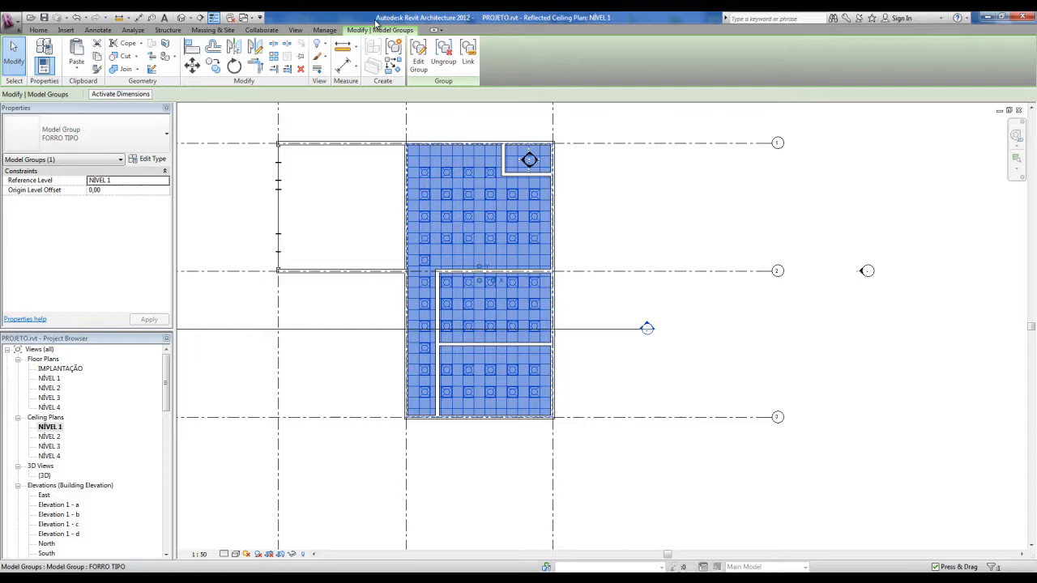
{"action": "left_click", "coordinate": [77, 66]}
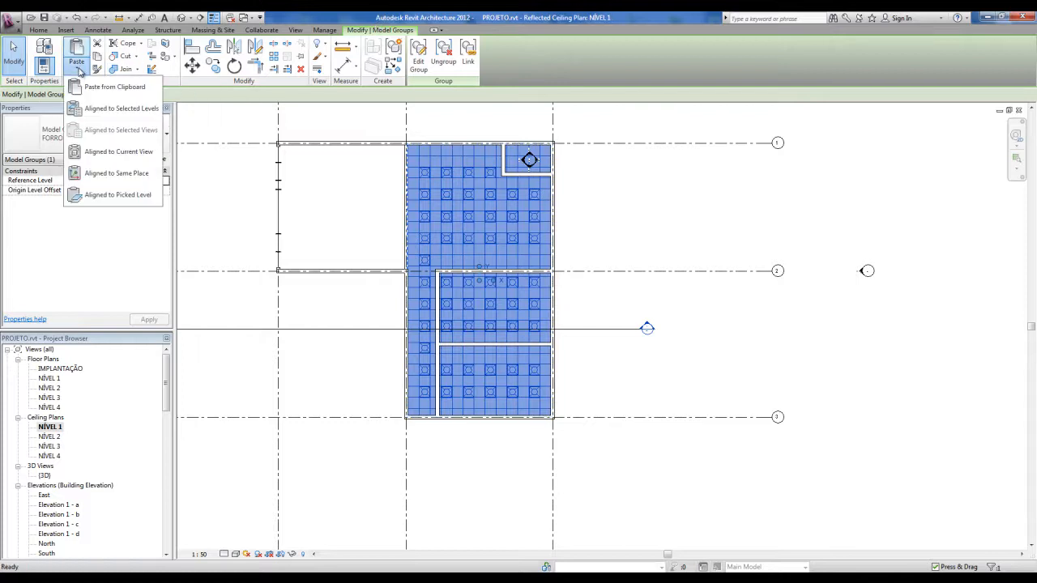
{"action": "left_click", "coordinate": [98, 112]}
{"action": "left_click", "coordinate": [466, 232]}
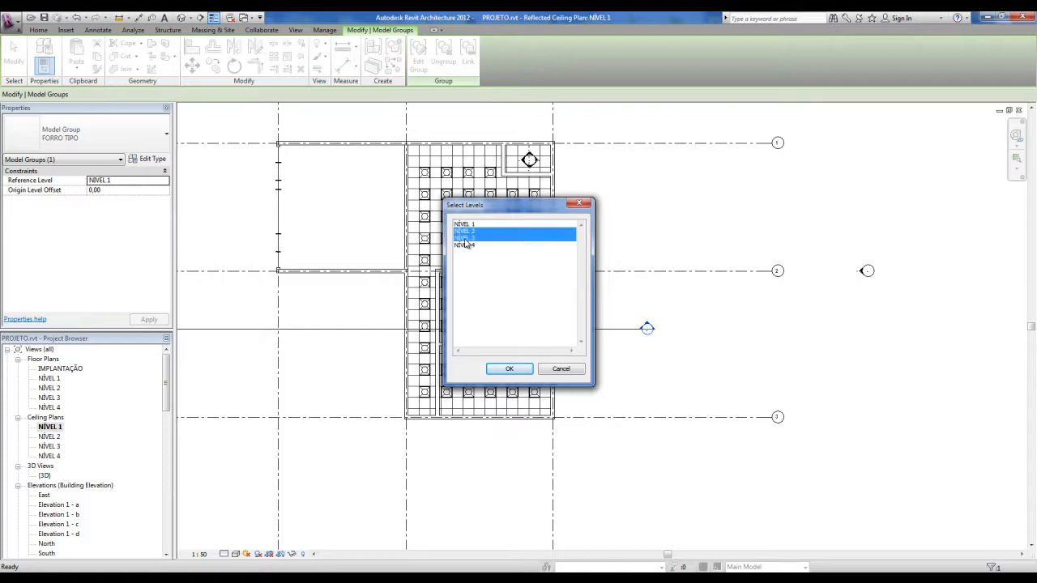
{"action": "left_click", "coordinate": [527, 371]}
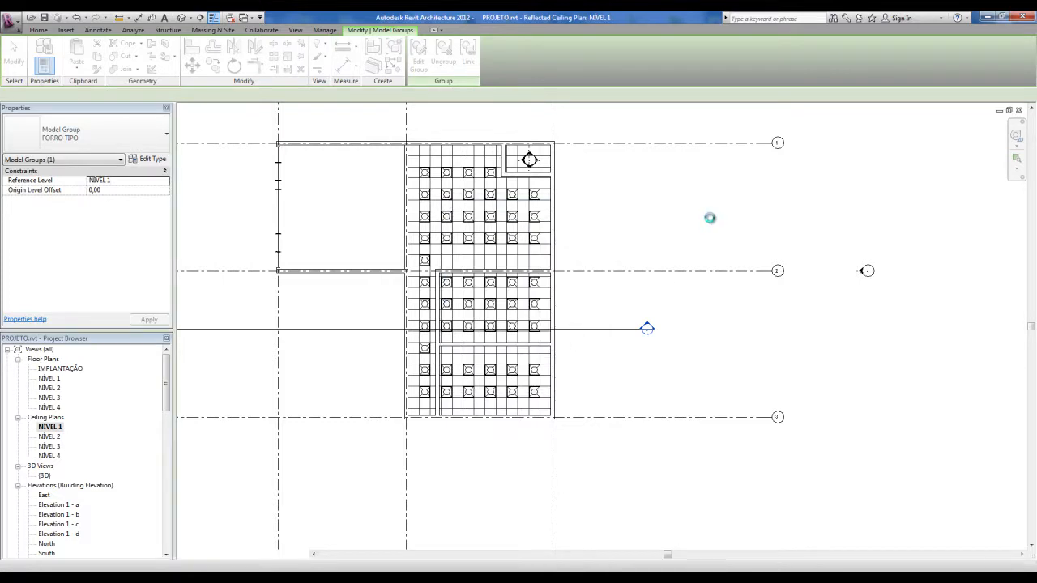
Open the Section 1 view from its section mark and examine the ceilings and light fixtures on all floors.
{"action": "double_click", "coordinate": [648, 329]}
{"action": "scroll", "coordinate": [648, 329], "scroll_direction": "down", "scroll_amount": 5}
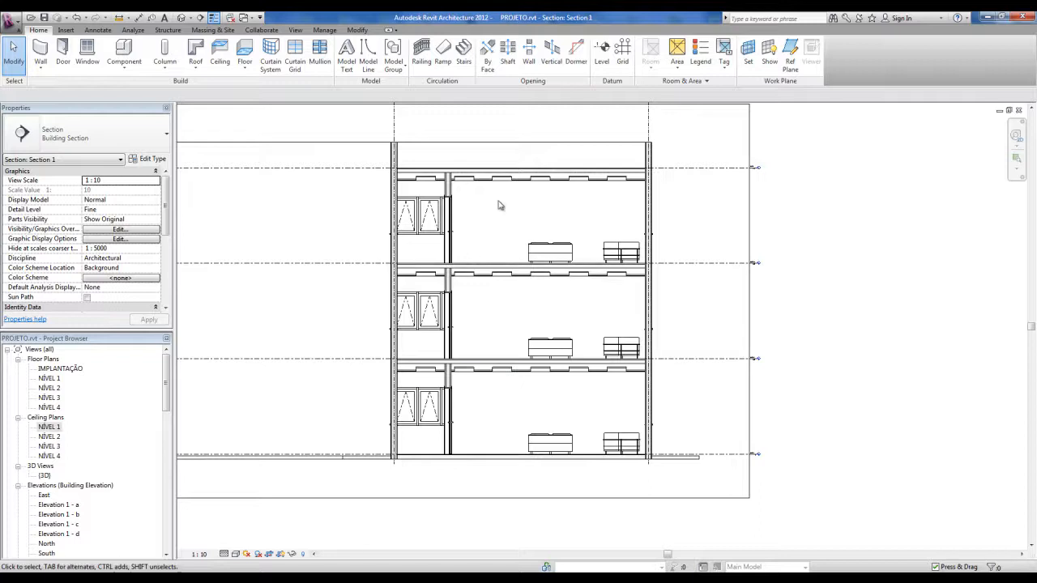
{"action": "scroll", "coordinate": [498, 254], "scroll_direction": "up", "scroll_amount": 3}
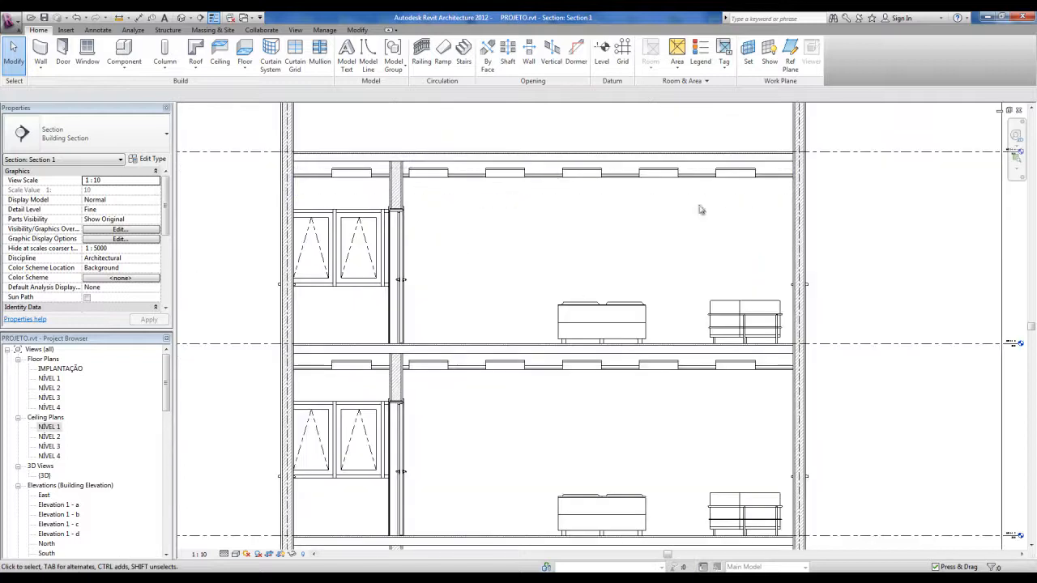
{"action": "scroll", "coordinate": [717, 169], "scroll_direction": "up", "scroll_amount": 2}
{"action": "scroll", "coordinate": [639, 296], "scroll_direction": "down", "scroll_amount": 5}
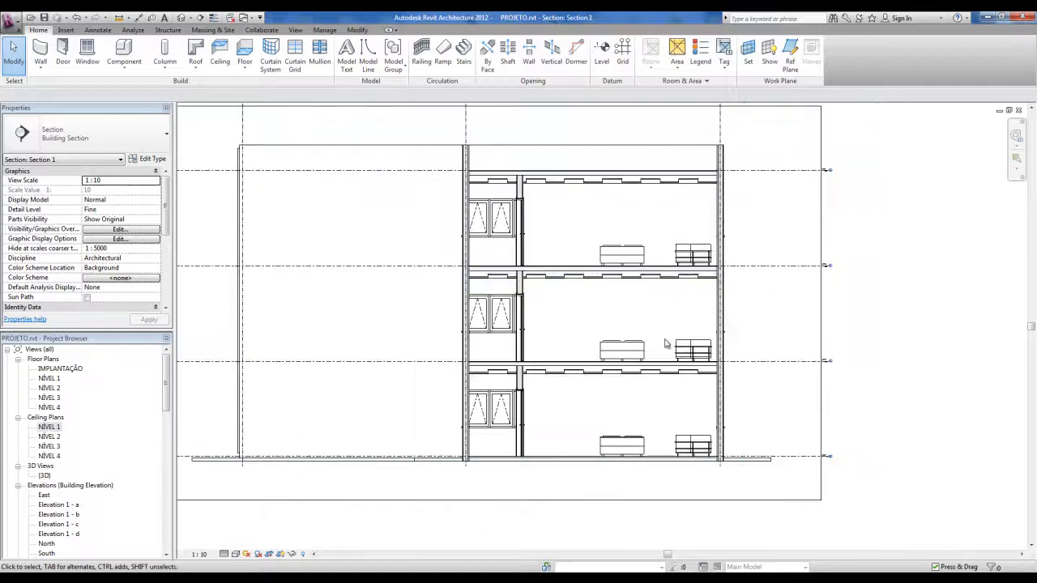